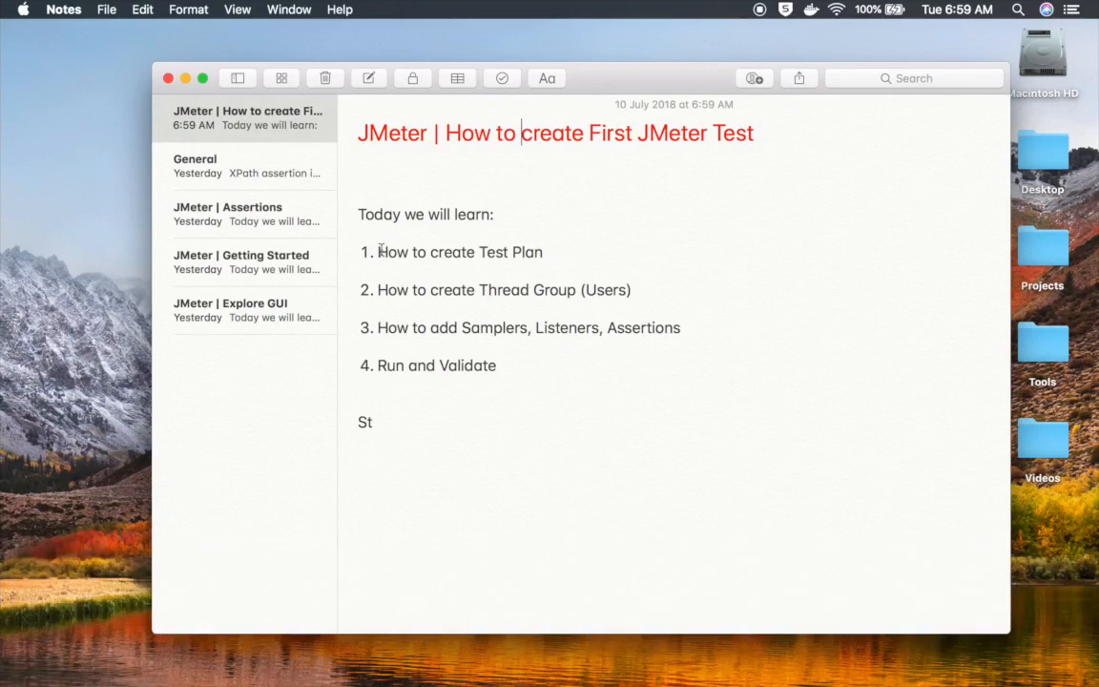
drag(375, 253, 539, 254)
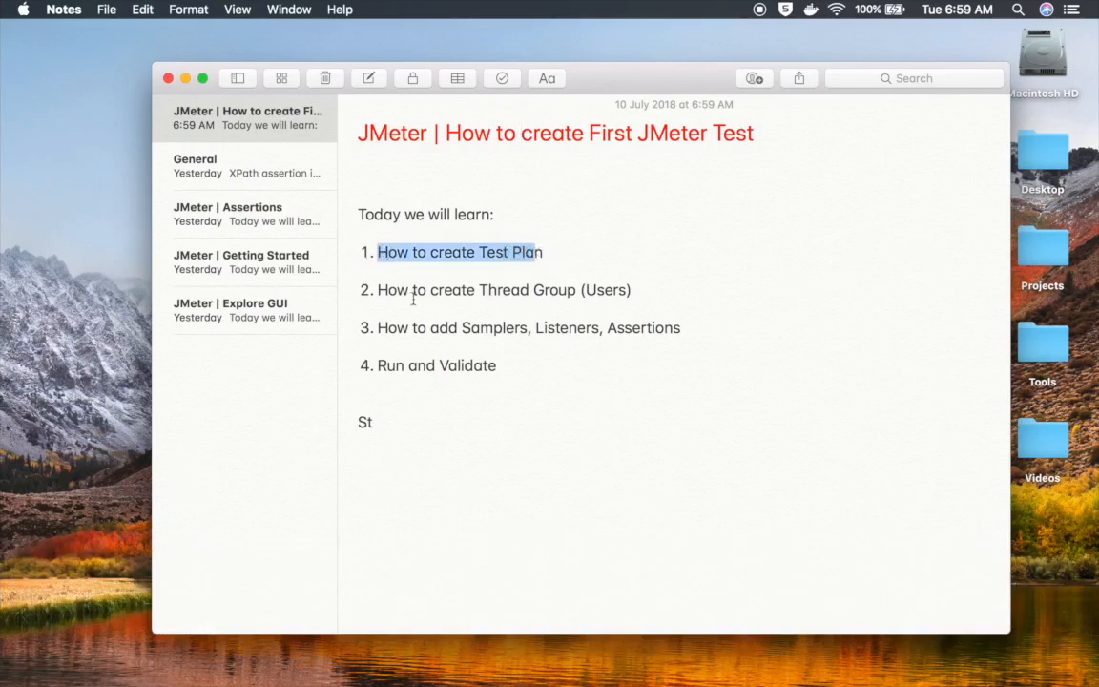
drag(377, 290, 633, 288)
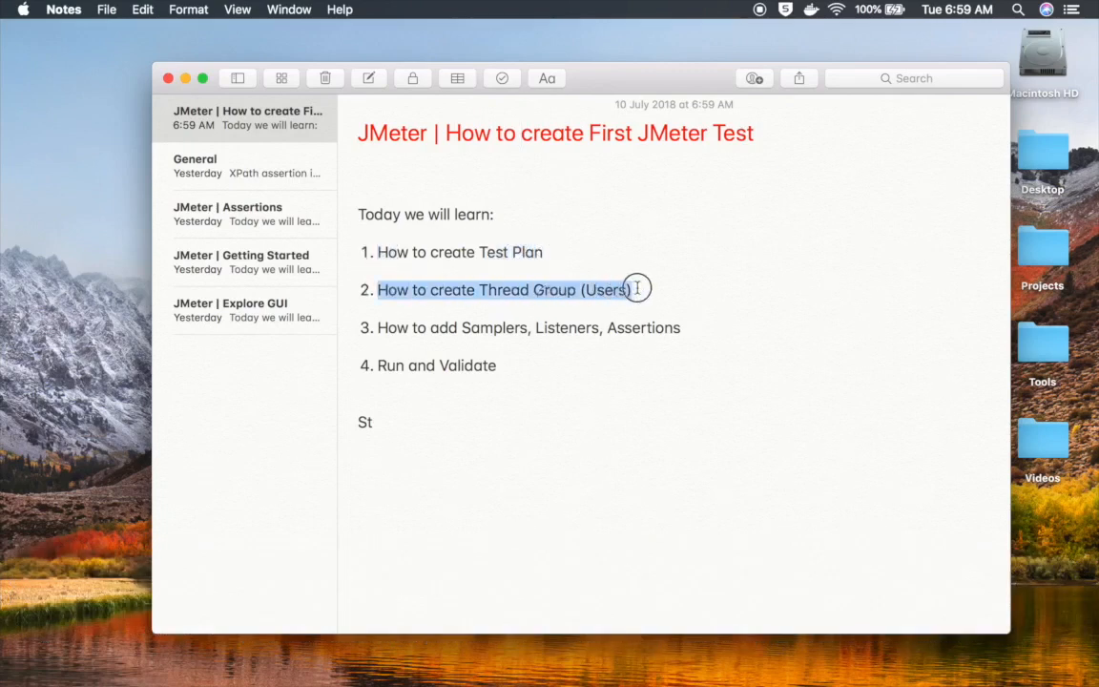
drag(386, 328, 681, 329)
drag(386, 365, 537, 365)
Step: Complete the line below the numbered list so it reads "Step 1 : Start JMeter"
text(ep 1)
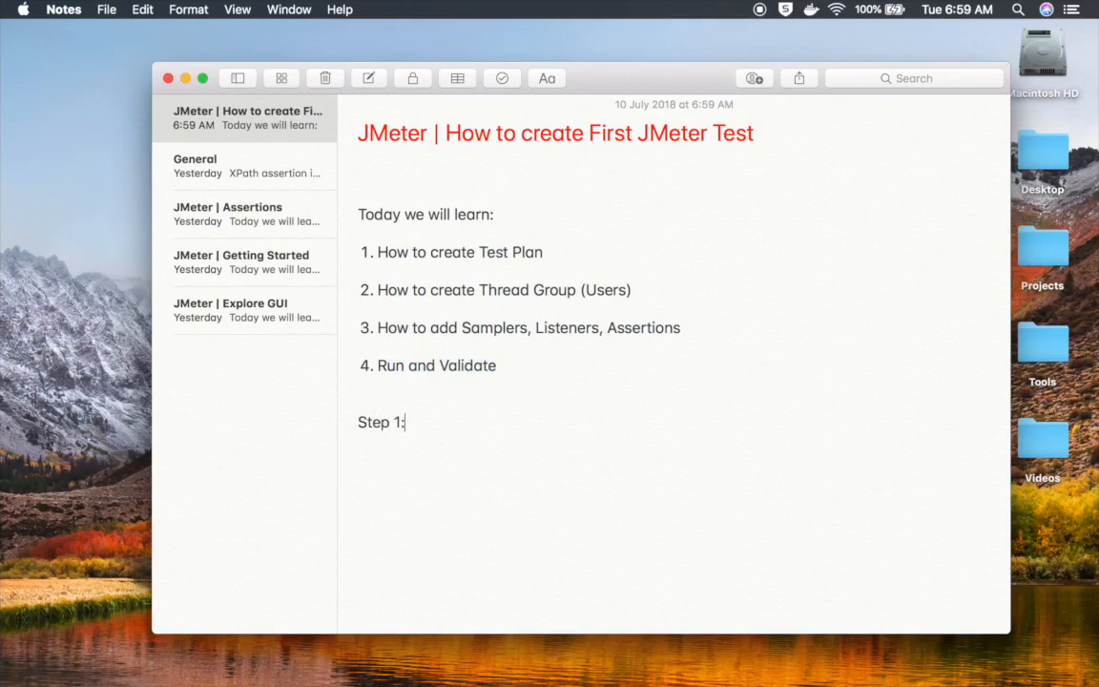
text( : Start JMeter)
Step: Switch to the Windows desktop, bring up the running Apache JMeter and maximize its window
key(ctrl+Left)
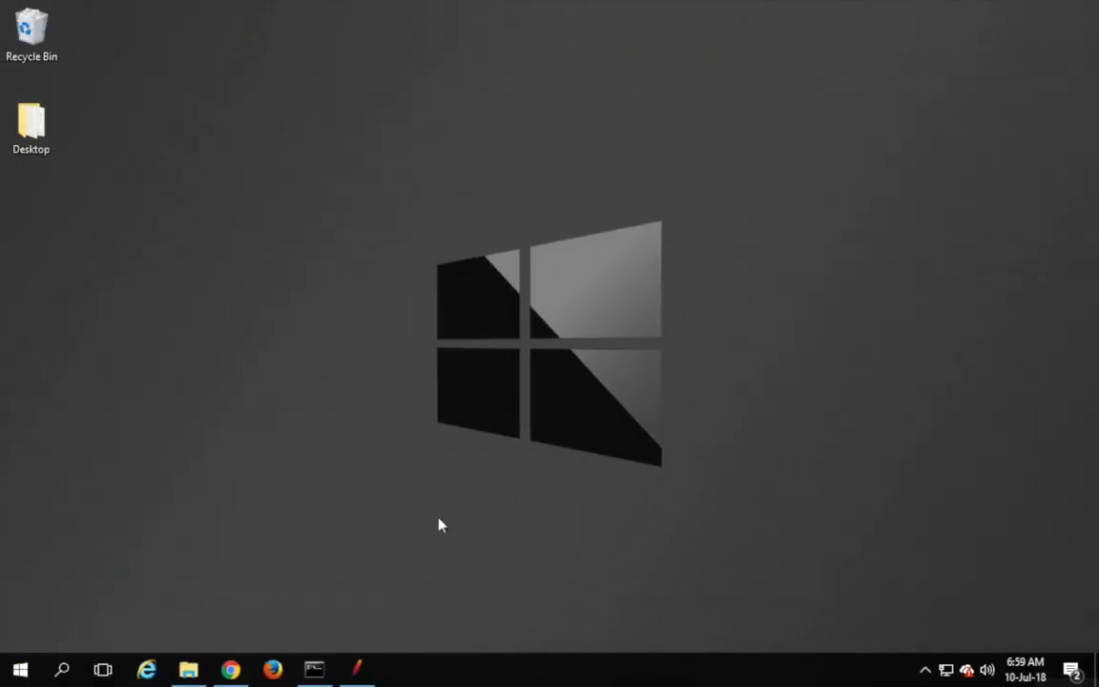
click(360, 666)
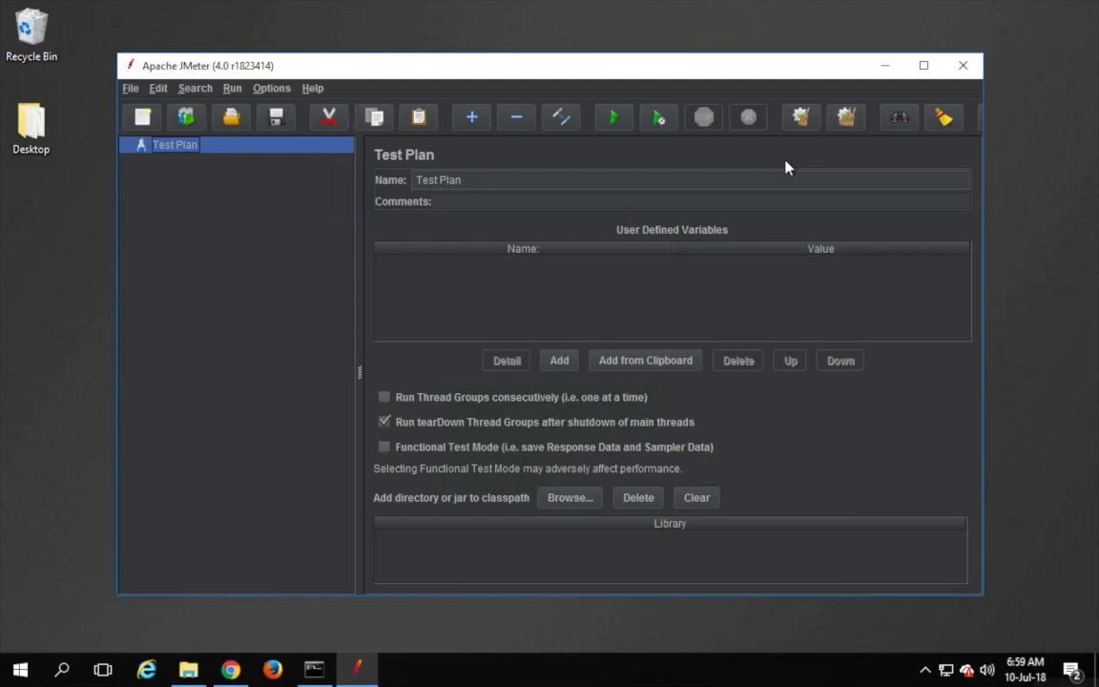
click(924, 65)
Step: Return to Notes and add the line "Step 2 : Create a Test Plan" below Step 1
key(ctrl+Right)
click(505, 430)
key(Return)
key(Return)
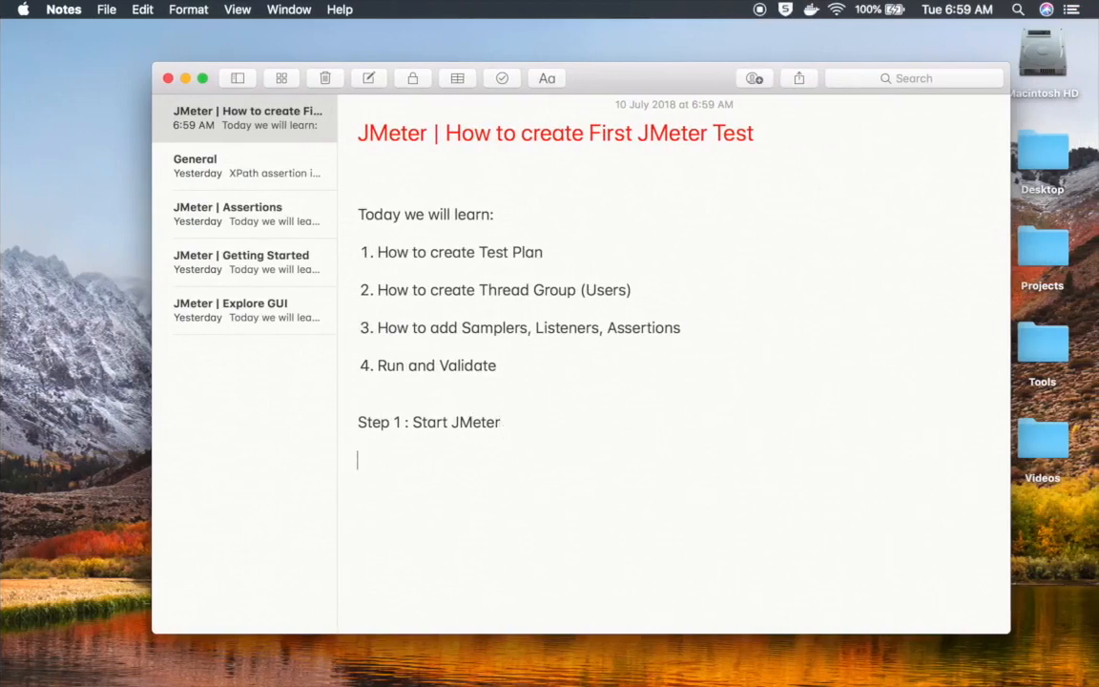
text(Step 2 : Create a)
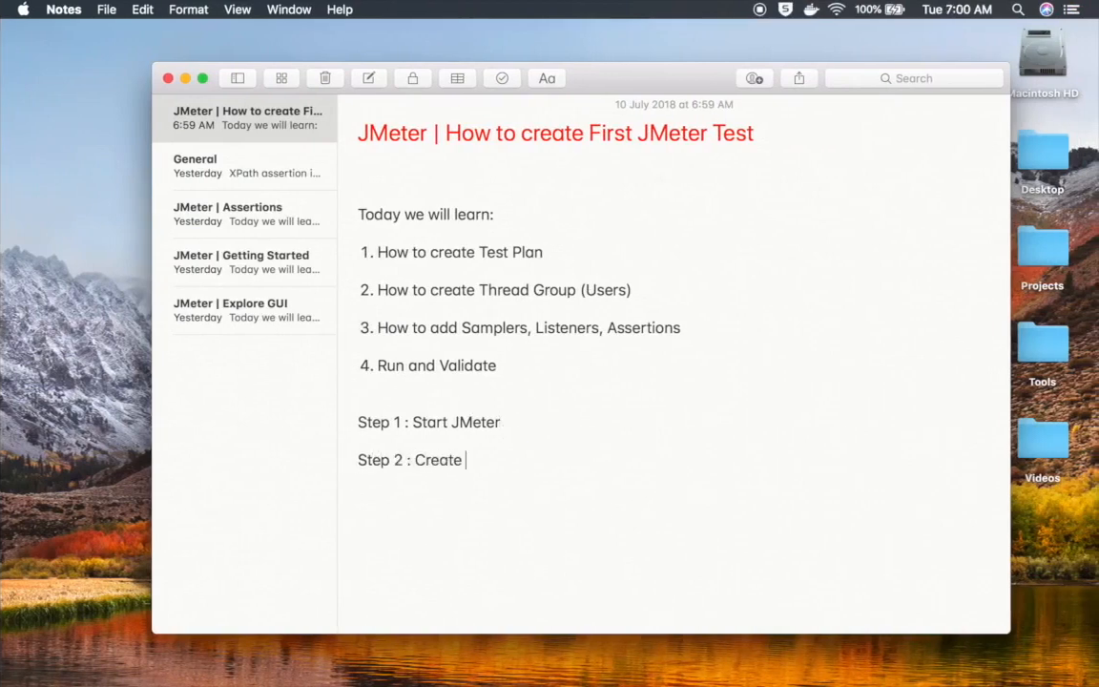
text( Test Pal)
key(BackSpace)
key(BackSpace)
text(lan)
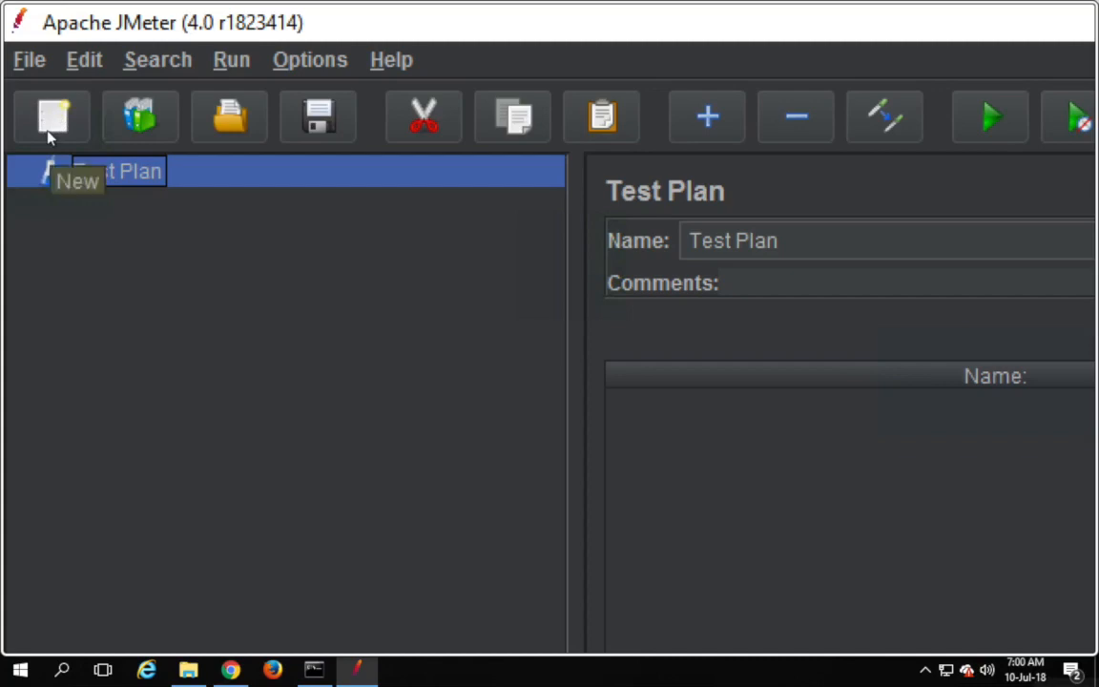
click(27, 60)
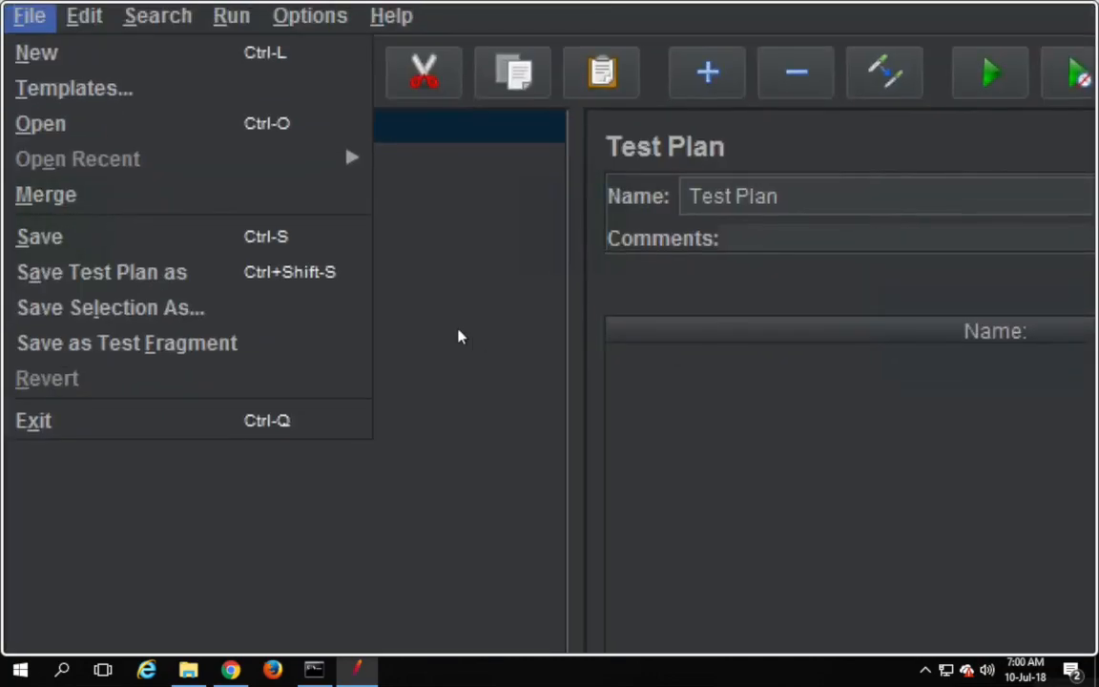
click(459, 336)
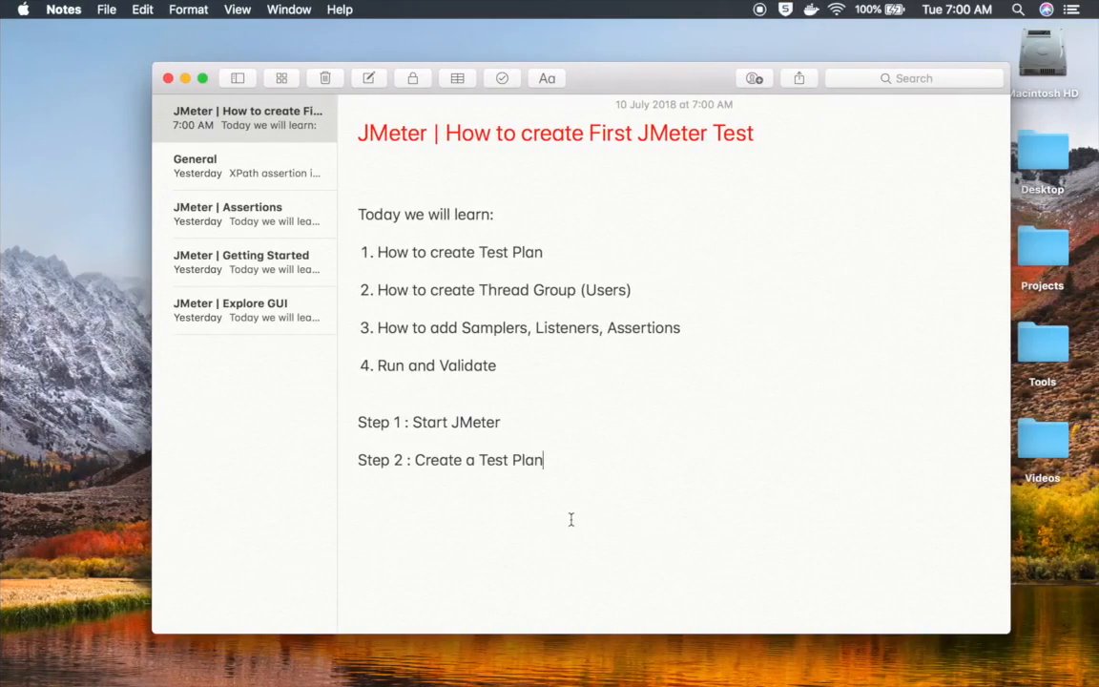
Step: Add the line "Step 3 : Add Thread Group (Users)" below Step 2 in the note
key(Return)
text(Step 3 : Add Thread Group (Users))
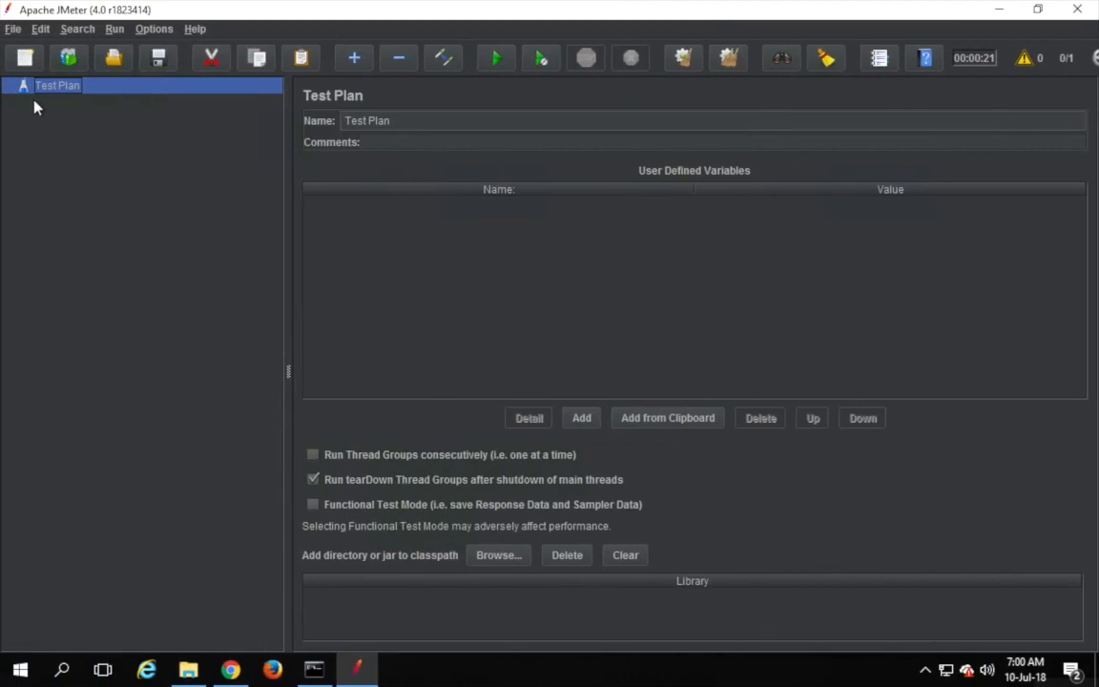
Step: Add a Thread Group from the Threads (Users) elements to the Test Plan
right_click(98, 175)
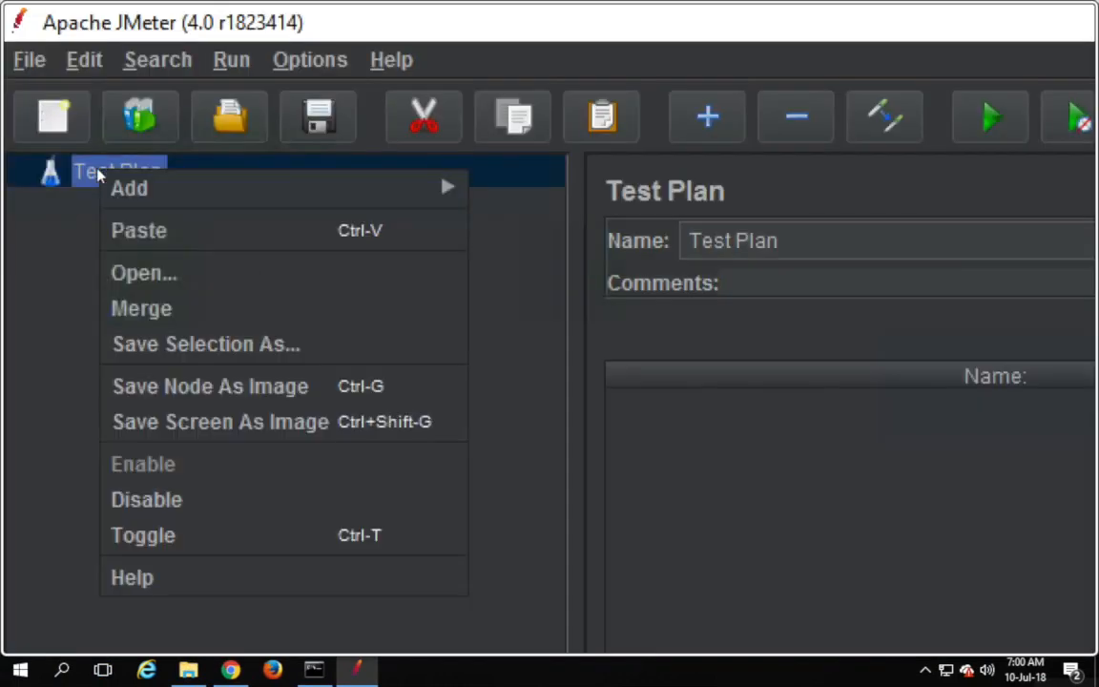
mouse_move(286, 188)
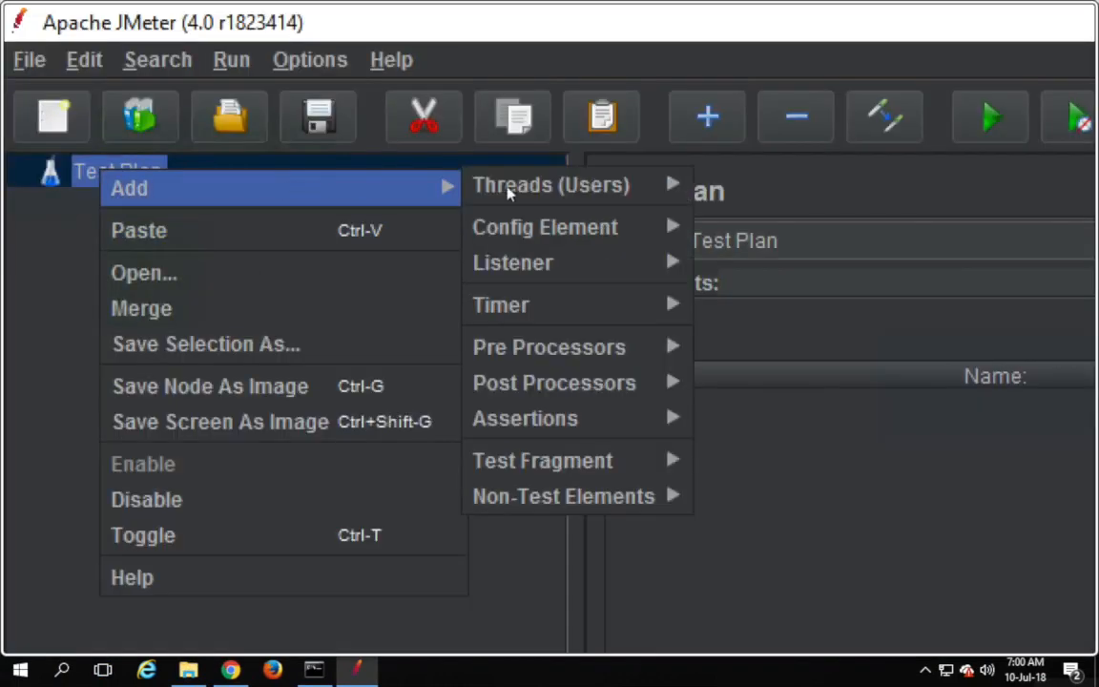
mouse_move(520, 191)
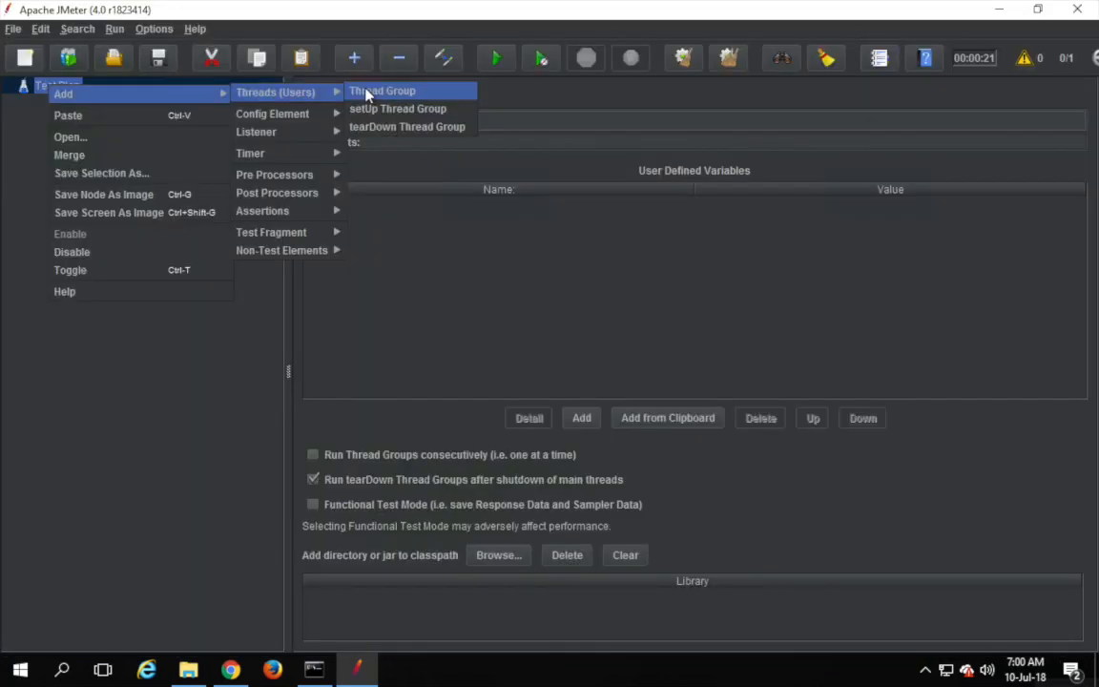
click(366, 93)
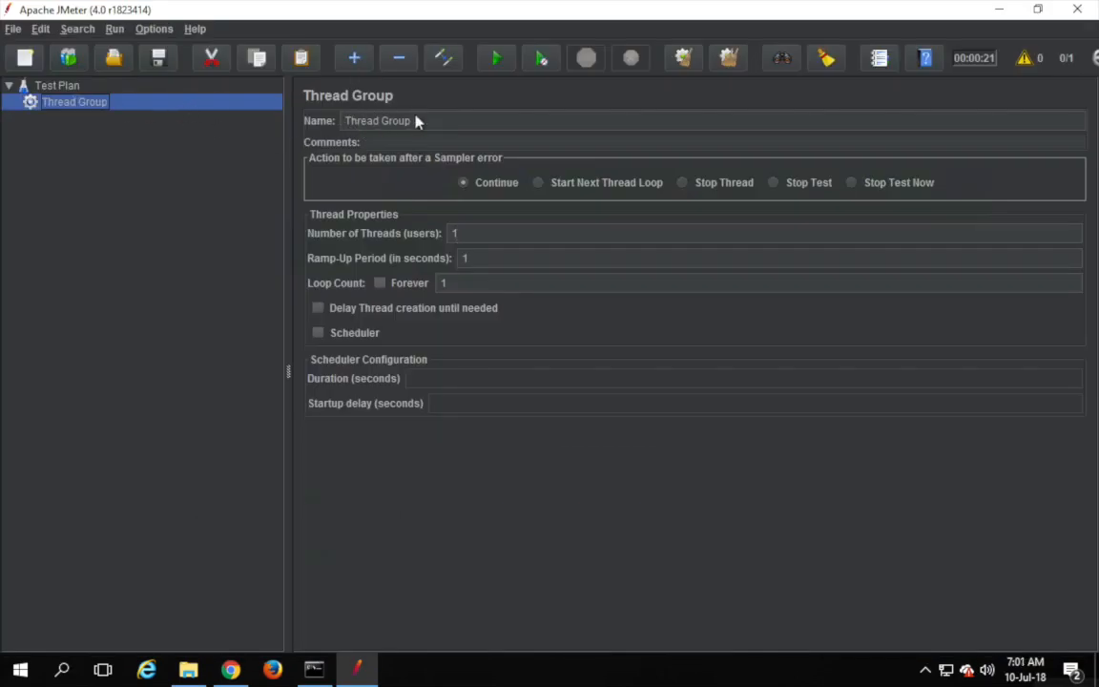
Step: Rename the Thread Group as Users and refresh its entry in the test plan tree
triple_click(348, 120)
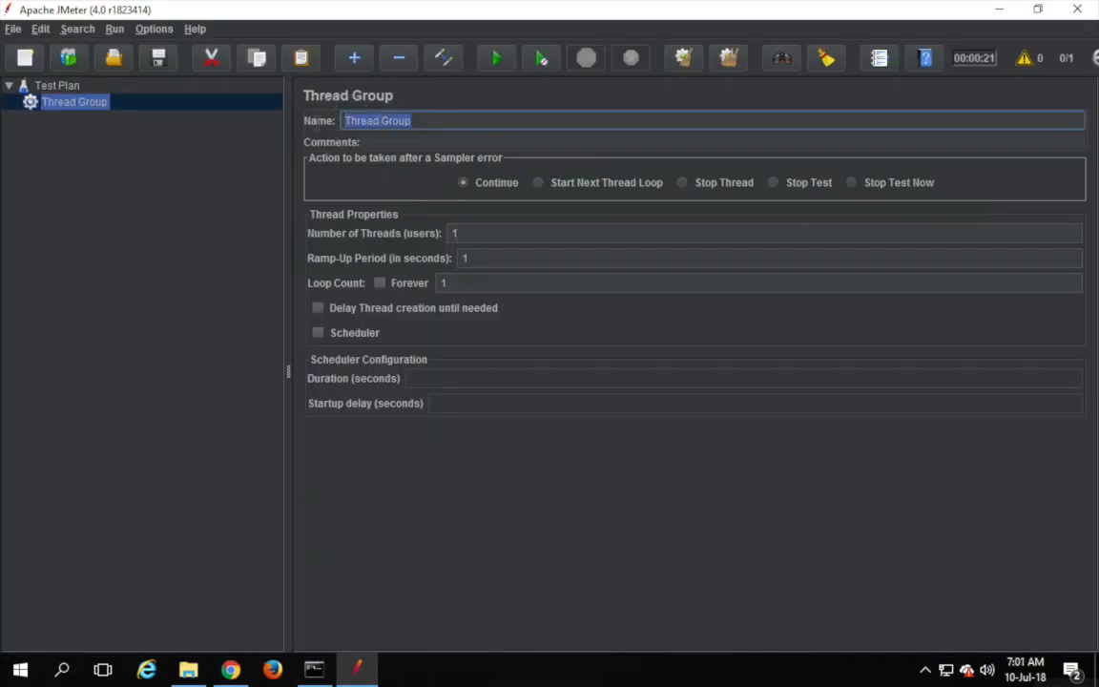
text(Users)
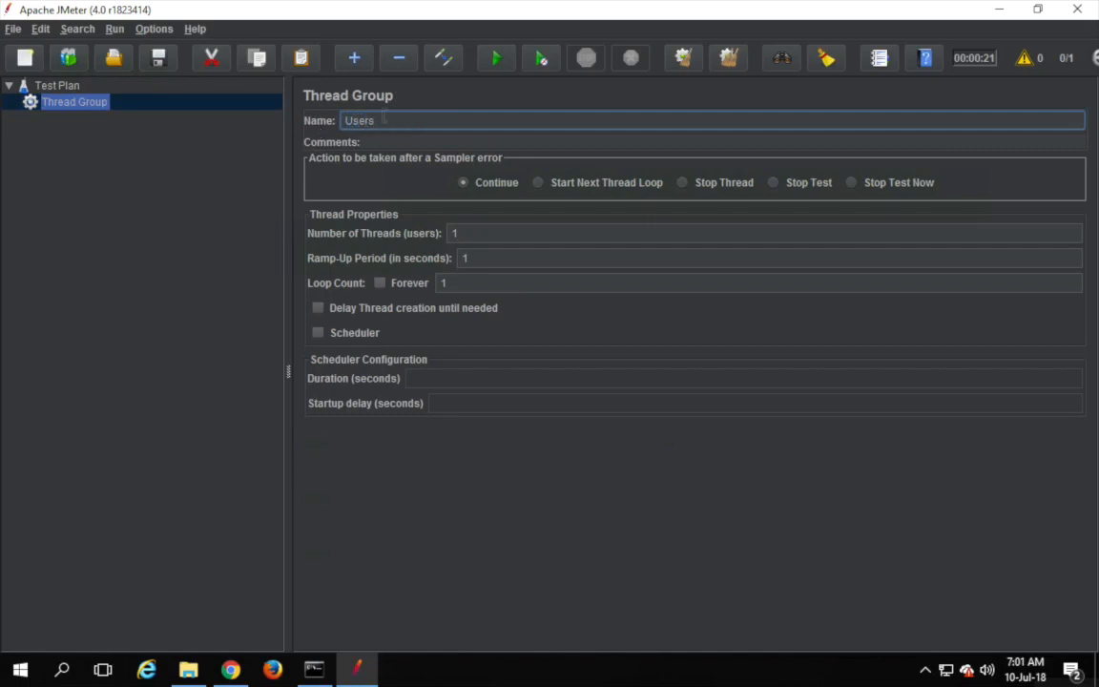
click(51, 108)
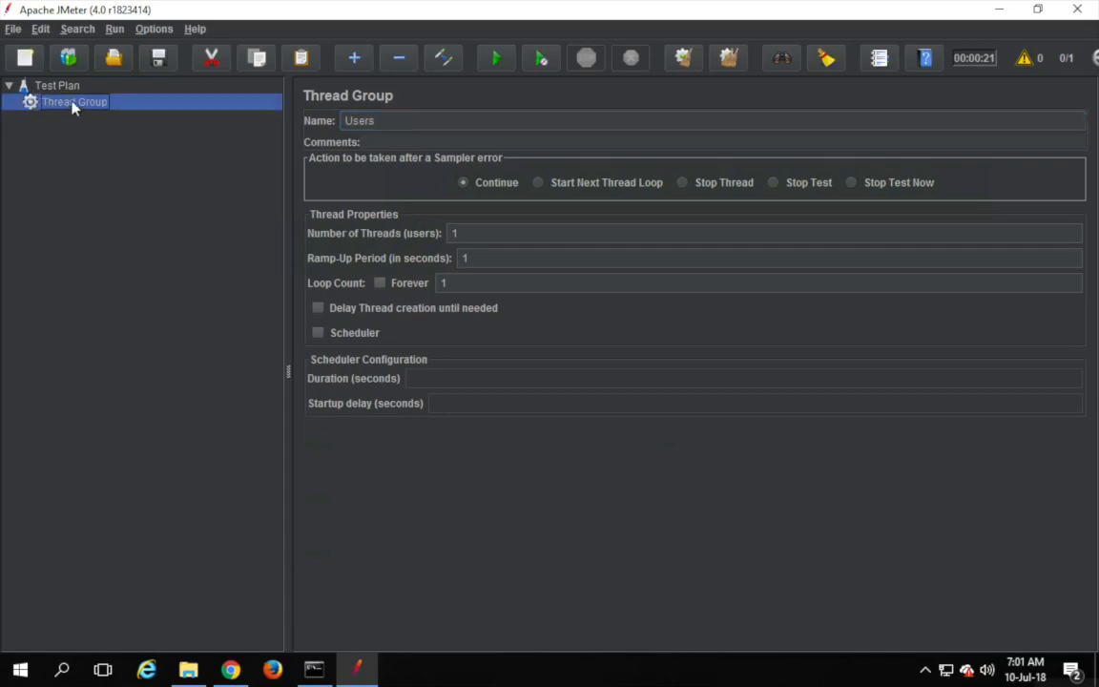
click(65, 88)
click(63, 103)
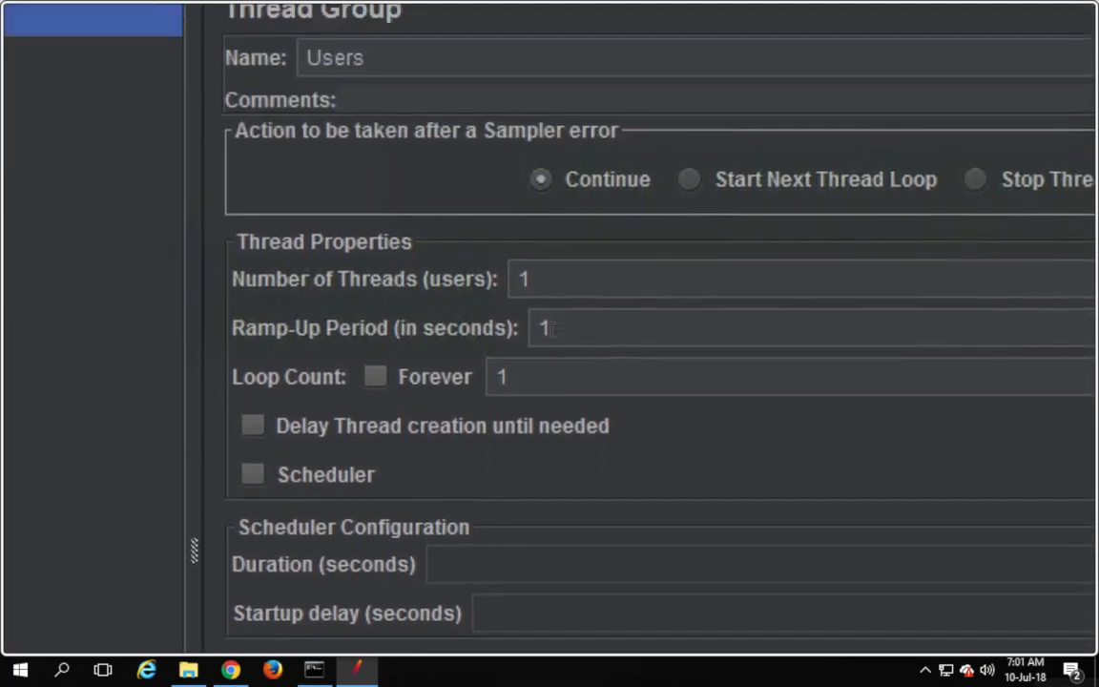
Step: Set the Users thread group to 10 threads with a ramp-up period of 20 seconds
click(551, 329)
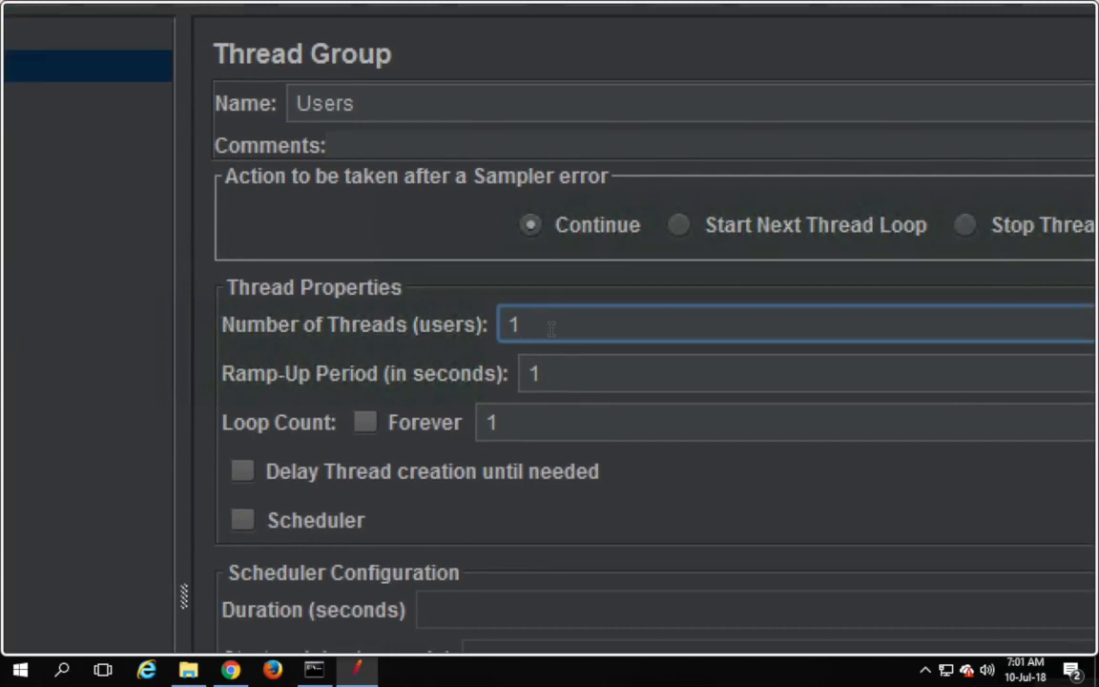
text(0)
click(550, 374)
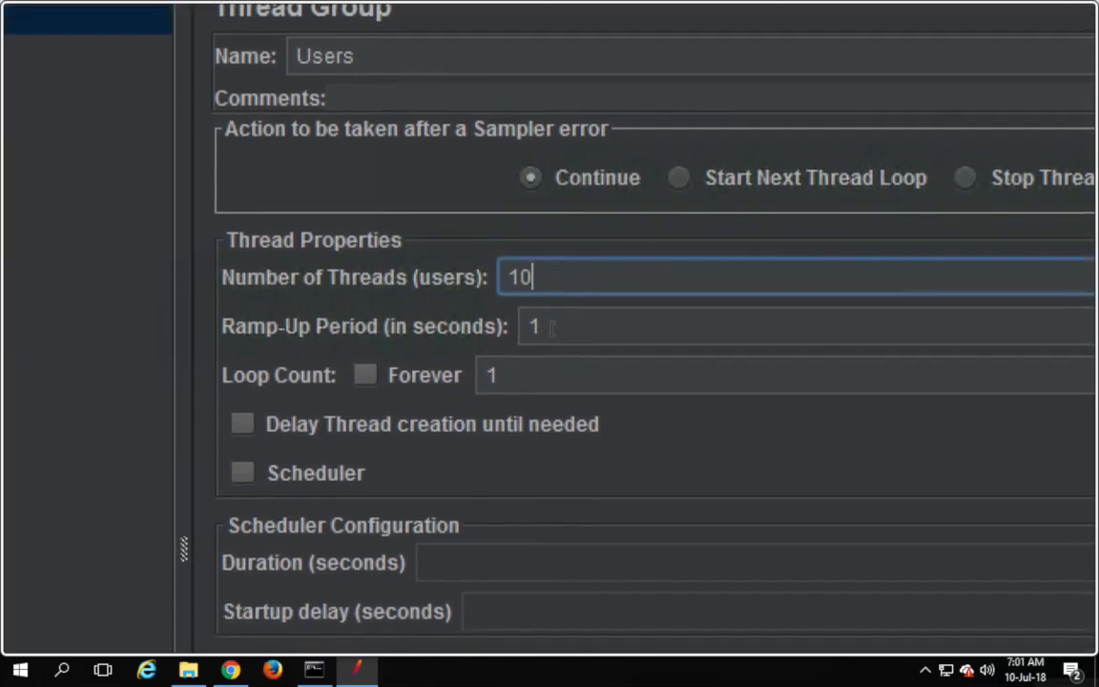
key(BackSpace)
text(20)
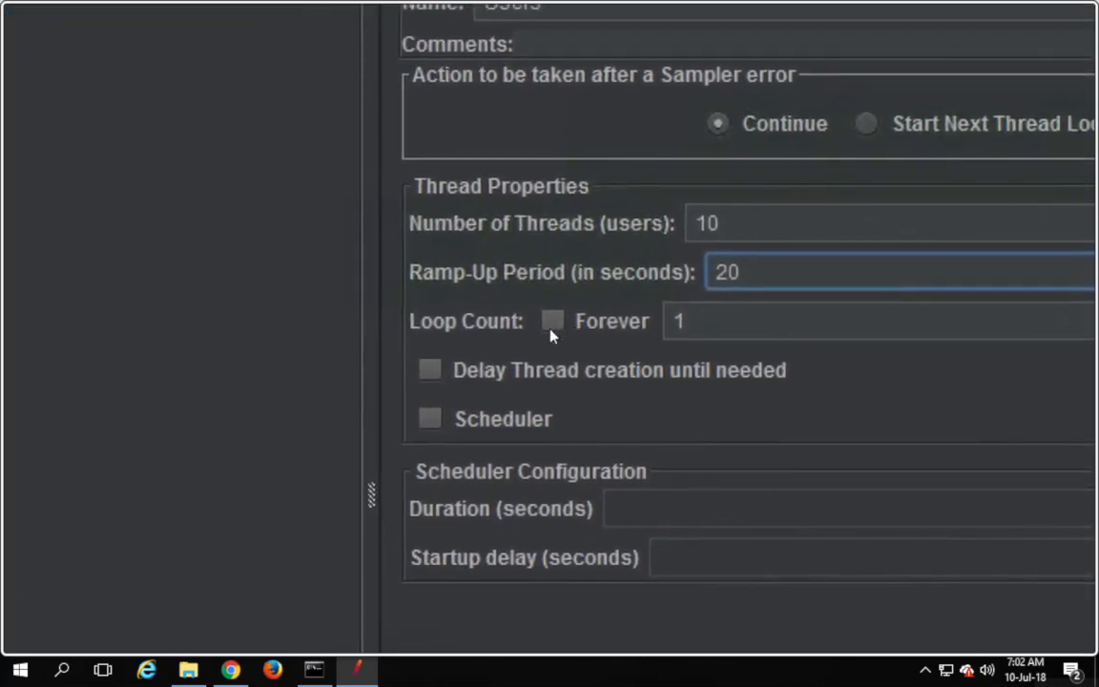
Step: Set the Users thread group's loop count to run Forever
click(665, 328)
key(BackSpace)
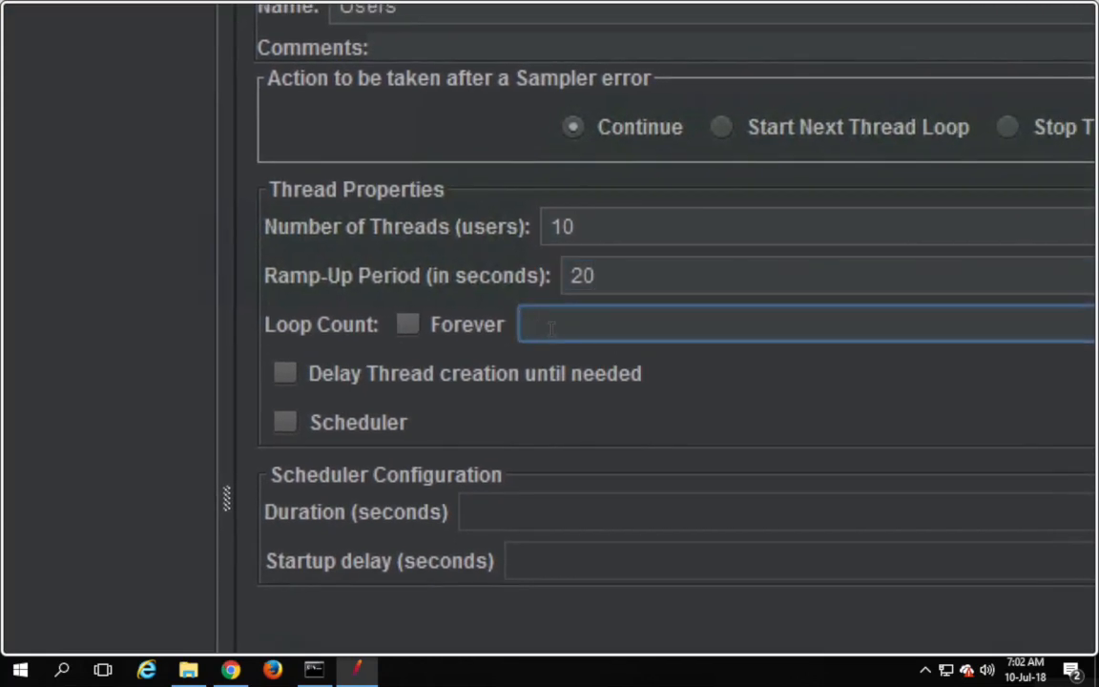
text(5)
key(BackSpace)
text(1)
click(591, 334)
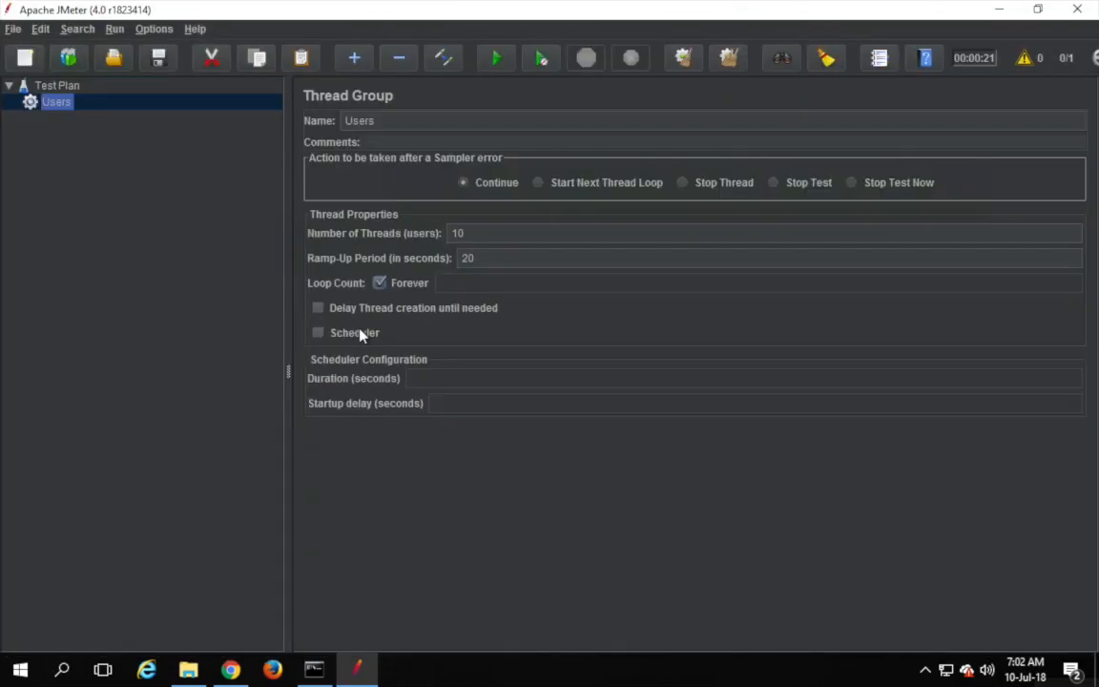
Step: Set the Users thread group to 1 thread with a ramp-up period of 1 second
click(472, 233)
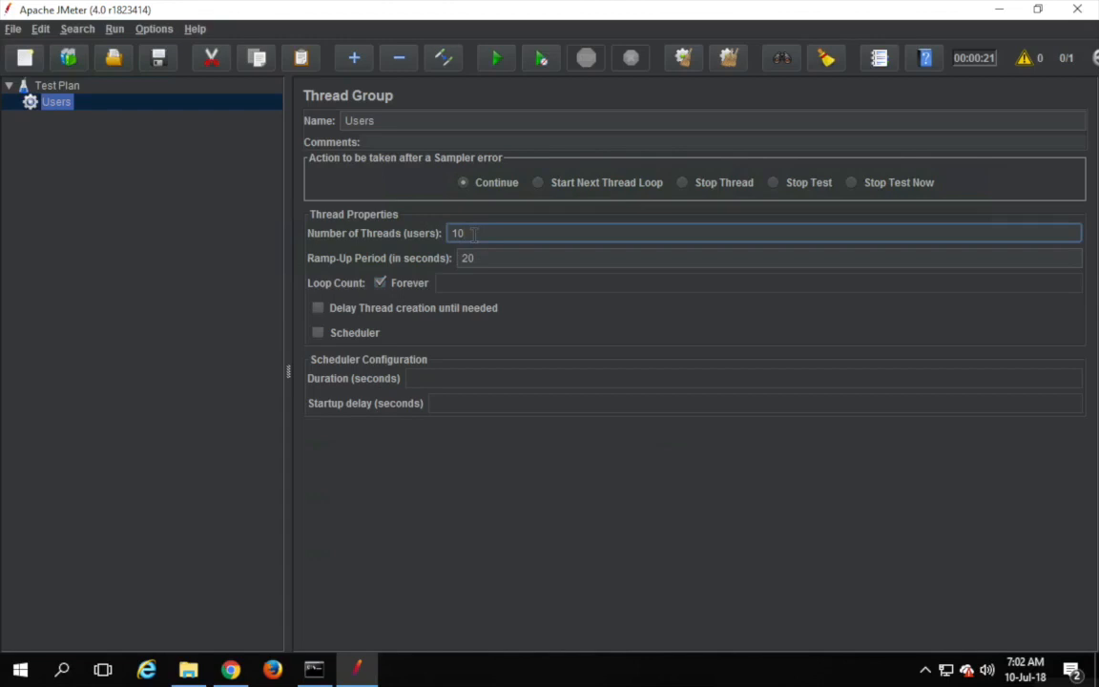
double_click(477, 256)
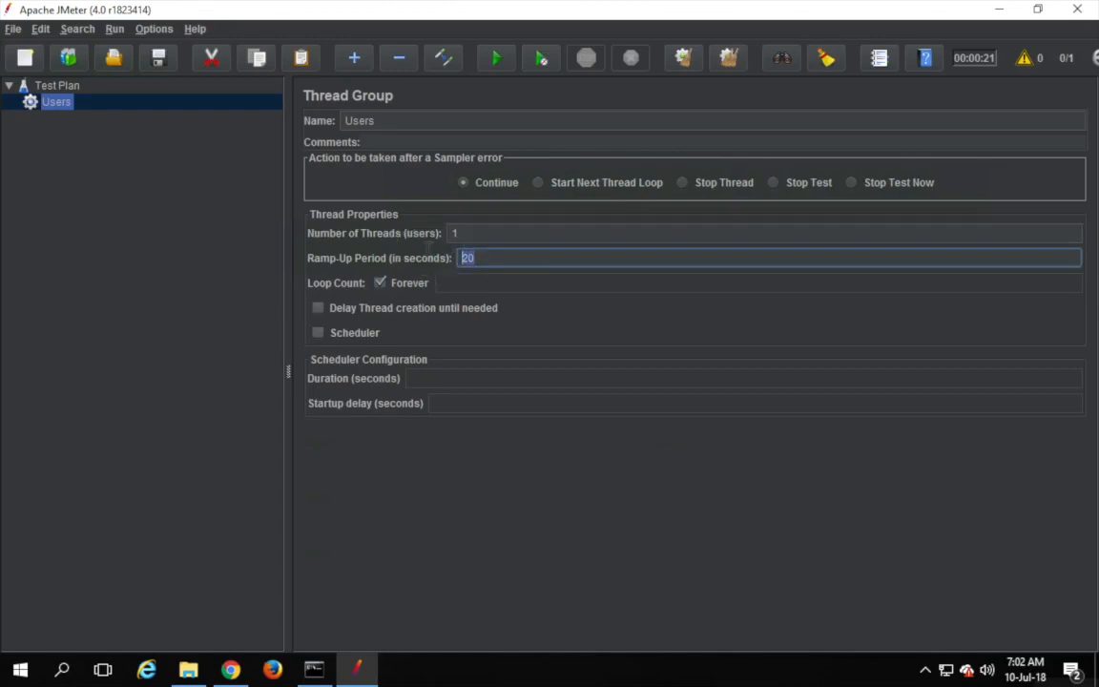
text(1)
Step: Switch to Notes and add the line "Step 4 : Add Sampler Request" below Step 3
key(ctrl+Right)
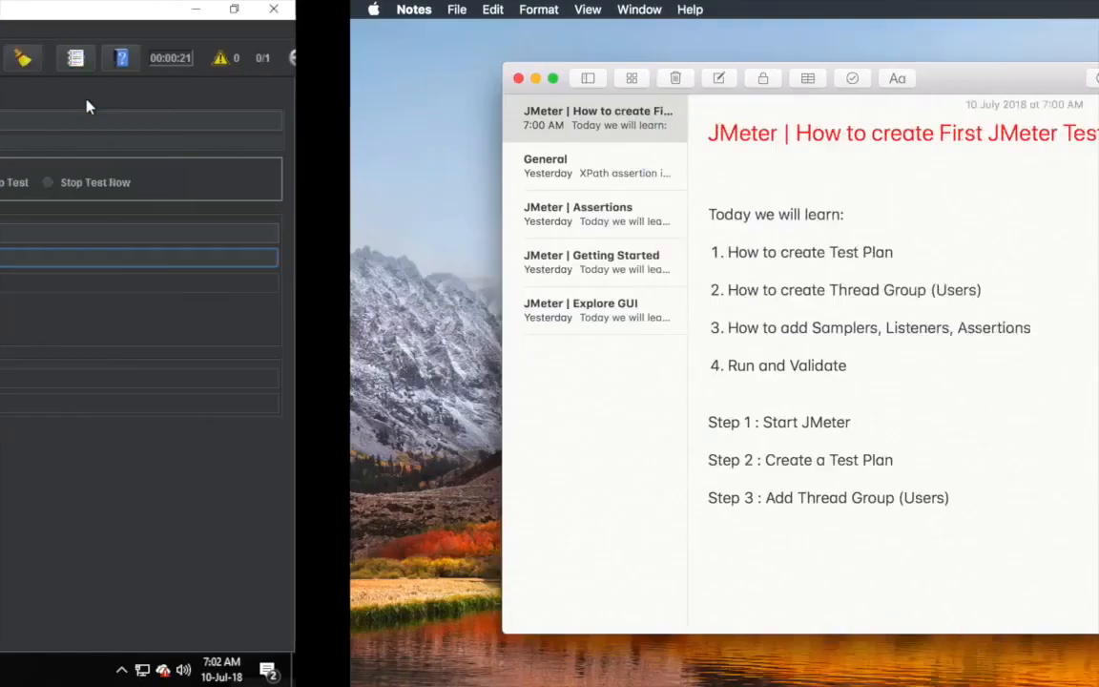
key(Return)
text(Steo)
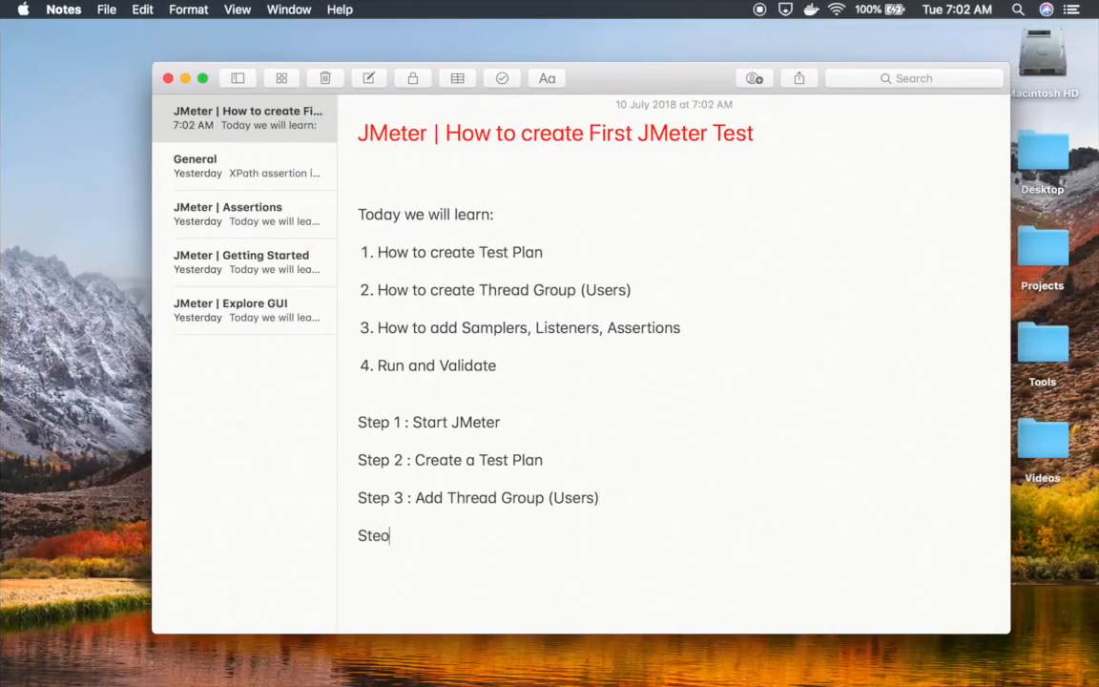
key(BackSpace)
text(p 4 : Add Sampler Request)
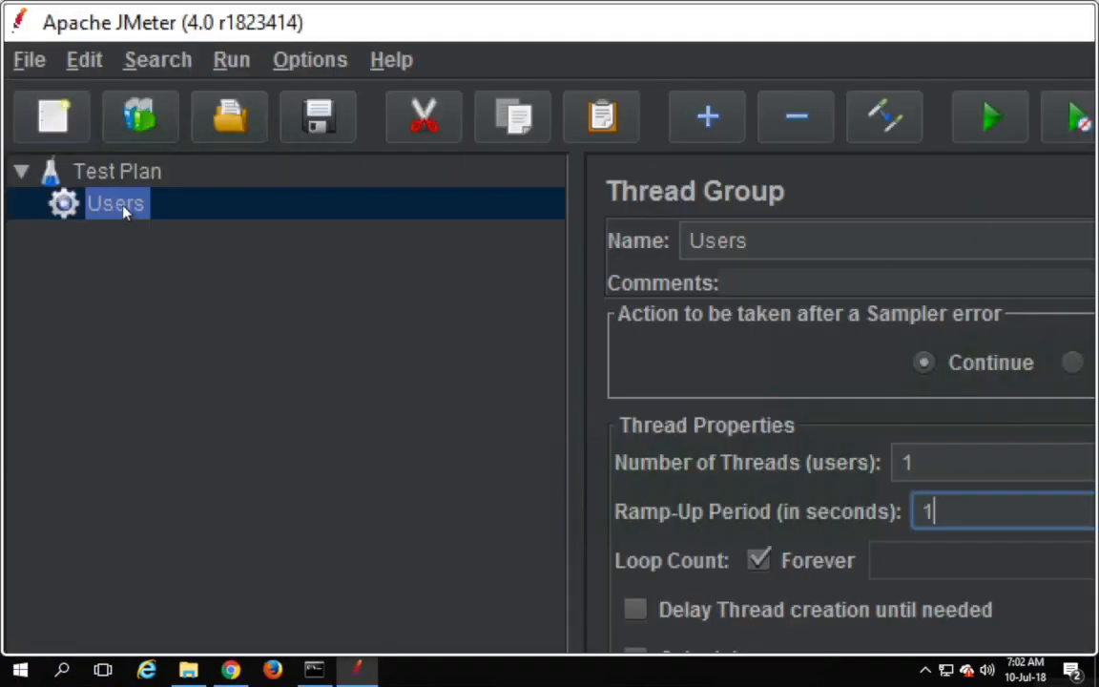
right_click(123, 210)
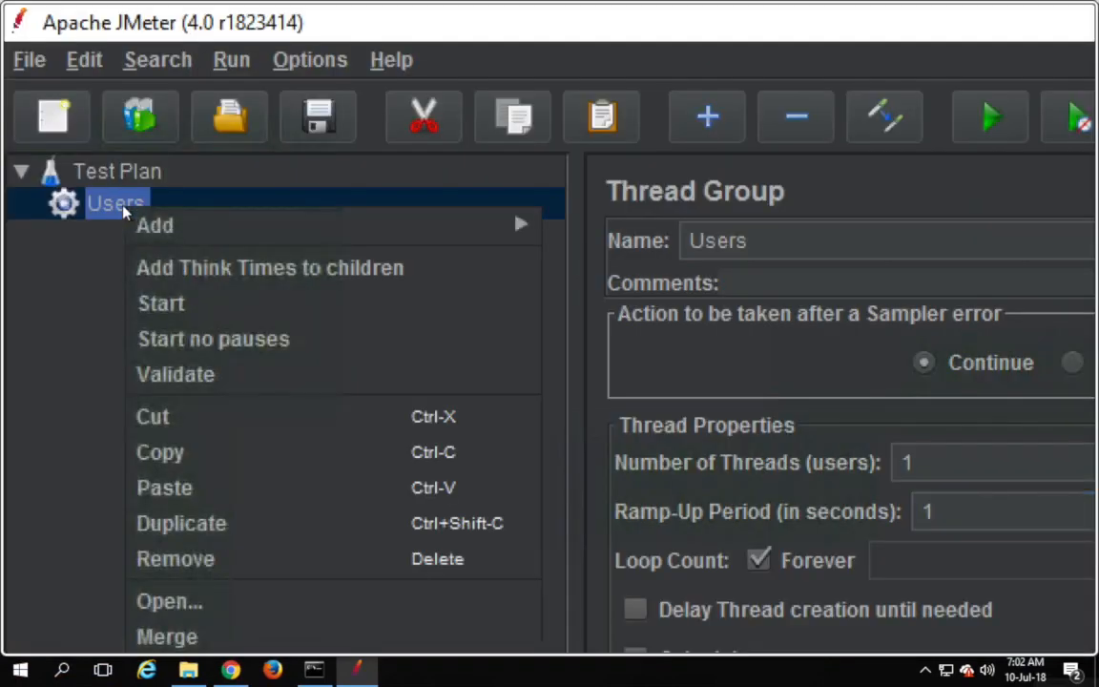
mouse_move(241, 232)
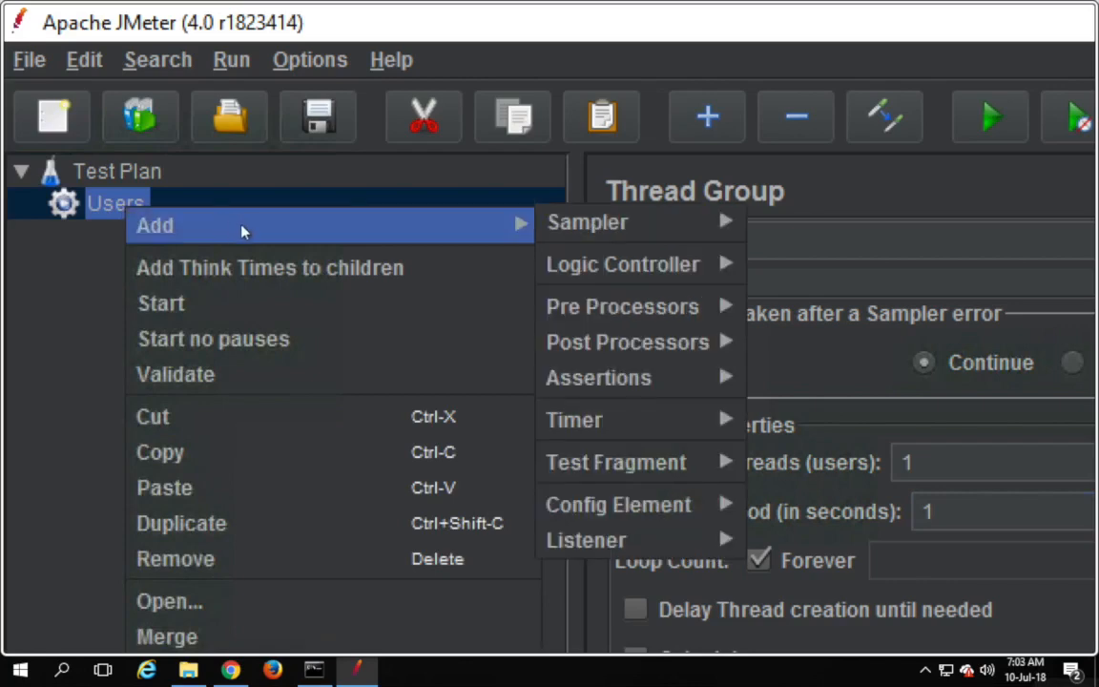
mouse_move(656, 226)
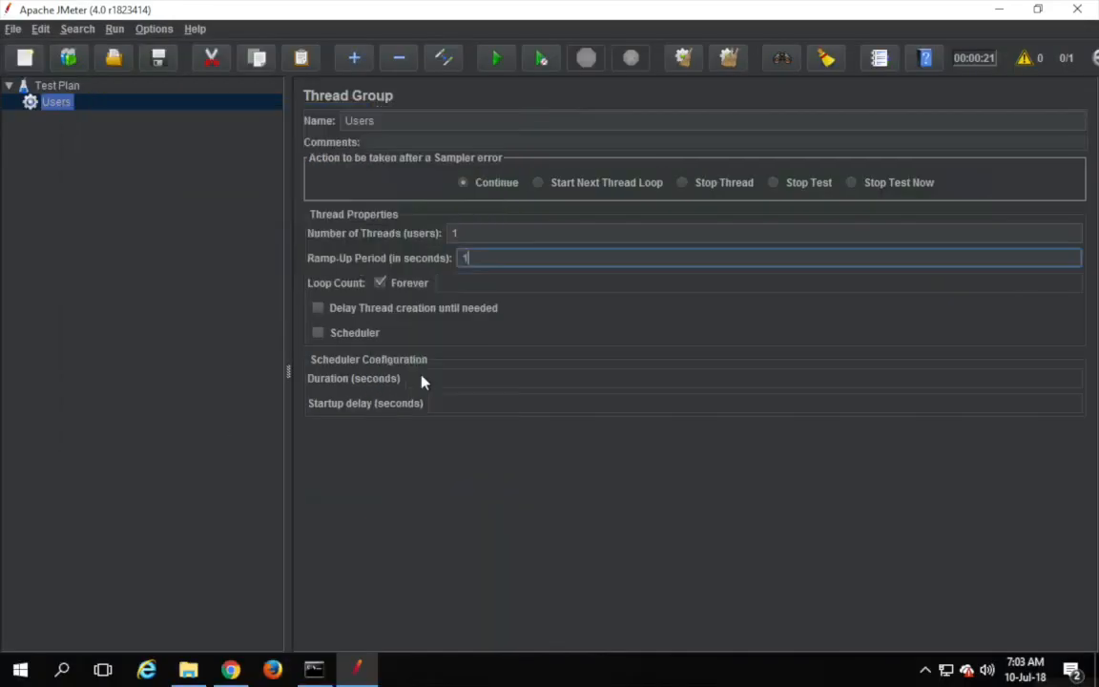
Step: Add an HTTP Request sampler to the Users thread group
click(94, 103)
right_click(69, 105)
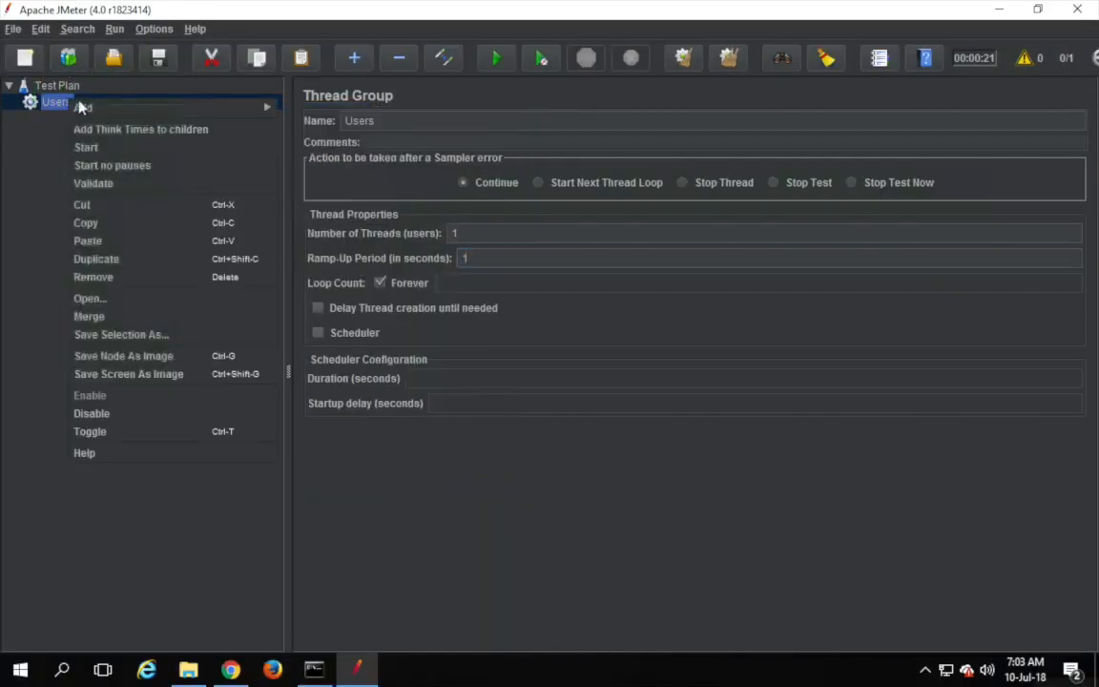
mouse_move(123, 110)
mouse_move(295, 106)
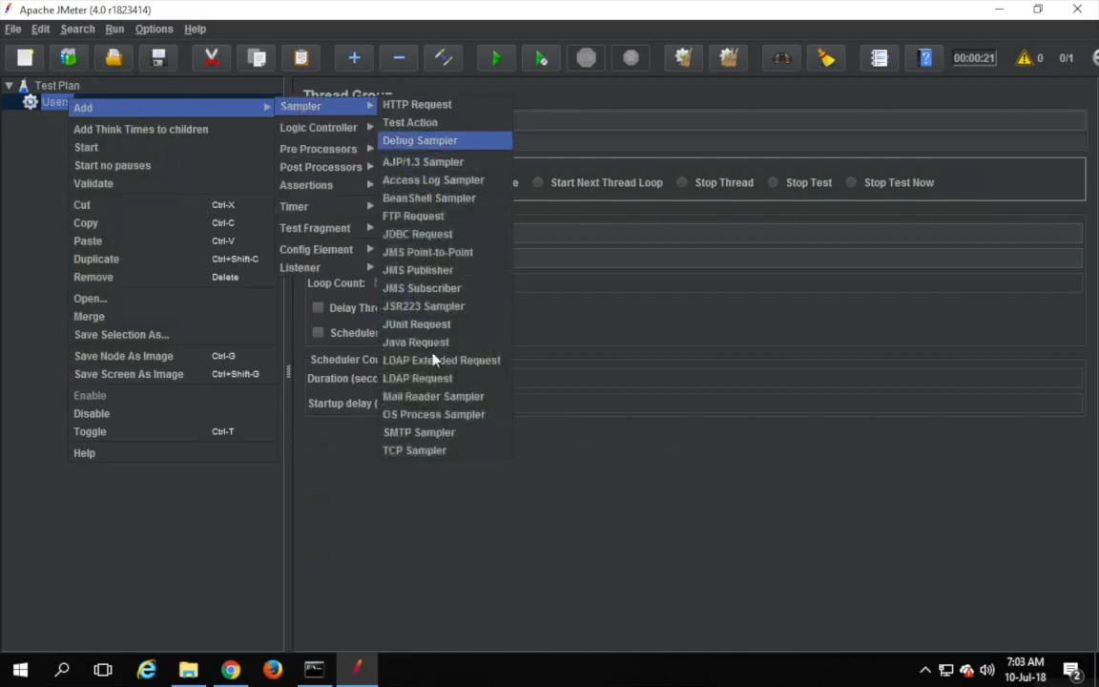
click(416, 108)
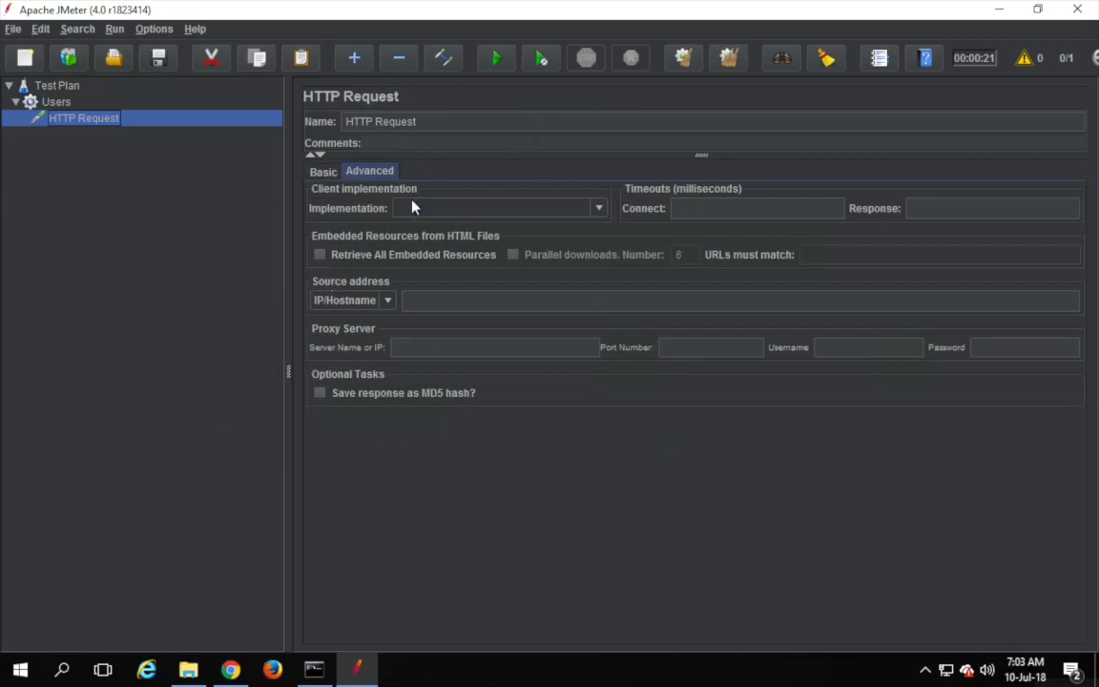
Step: Show the HTTP Request's basic settings, then switch to Chrome and open the lifecharger.org site
click(321, 171)
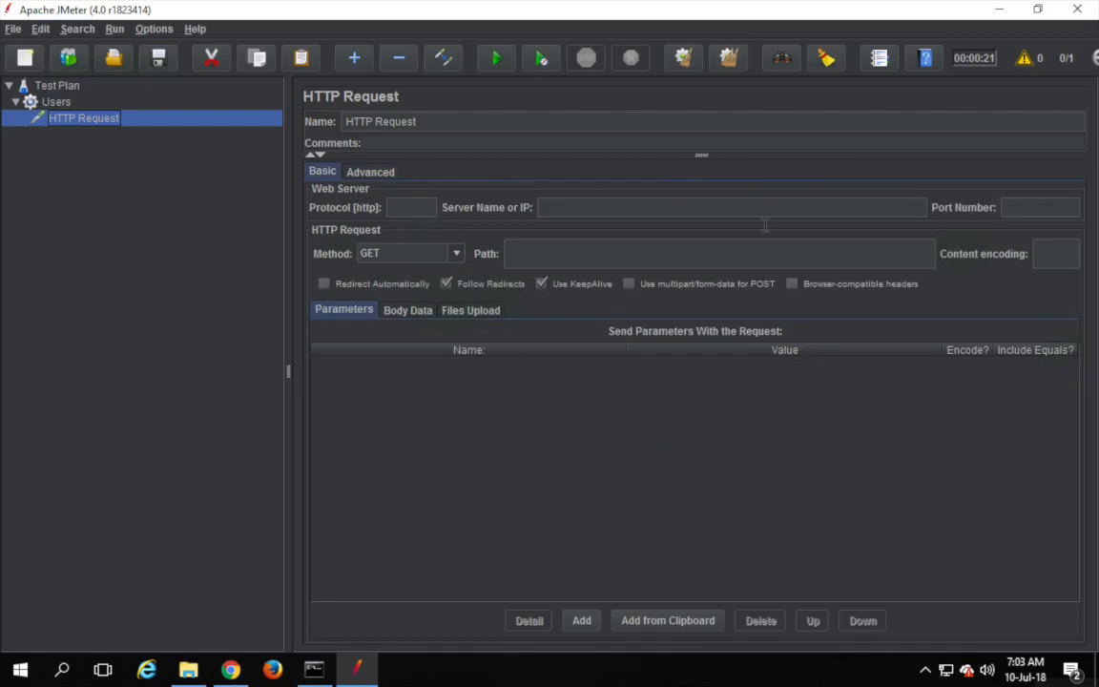
click(548, 207)
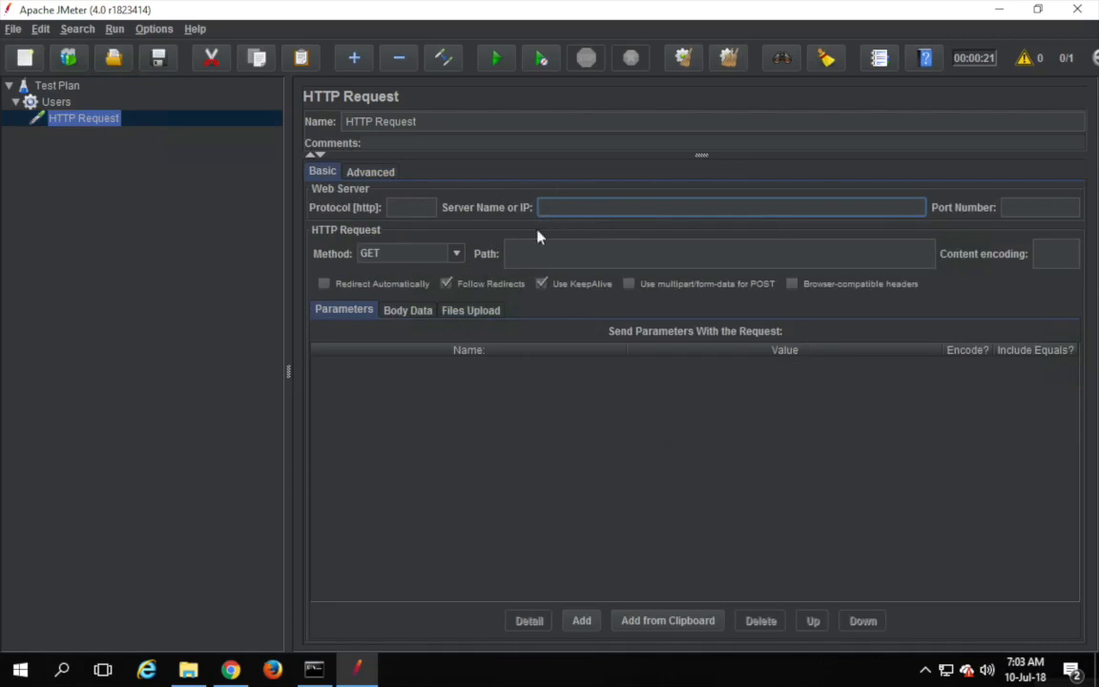
click(230, 669)
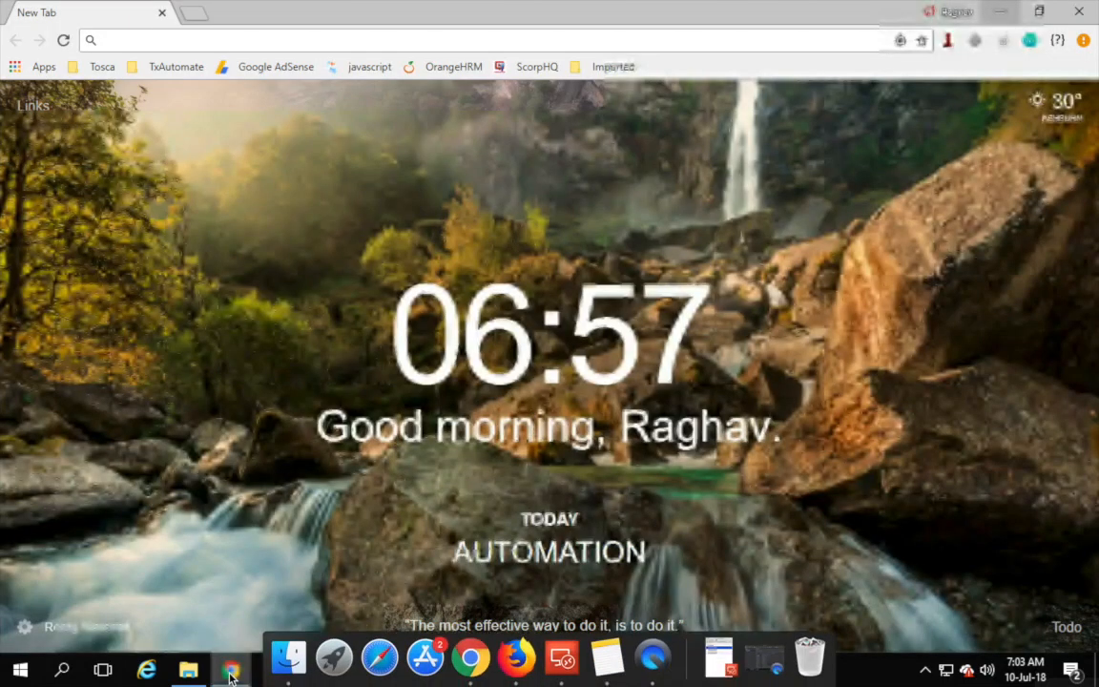
click(233, 39)
text(lifecharger.o)
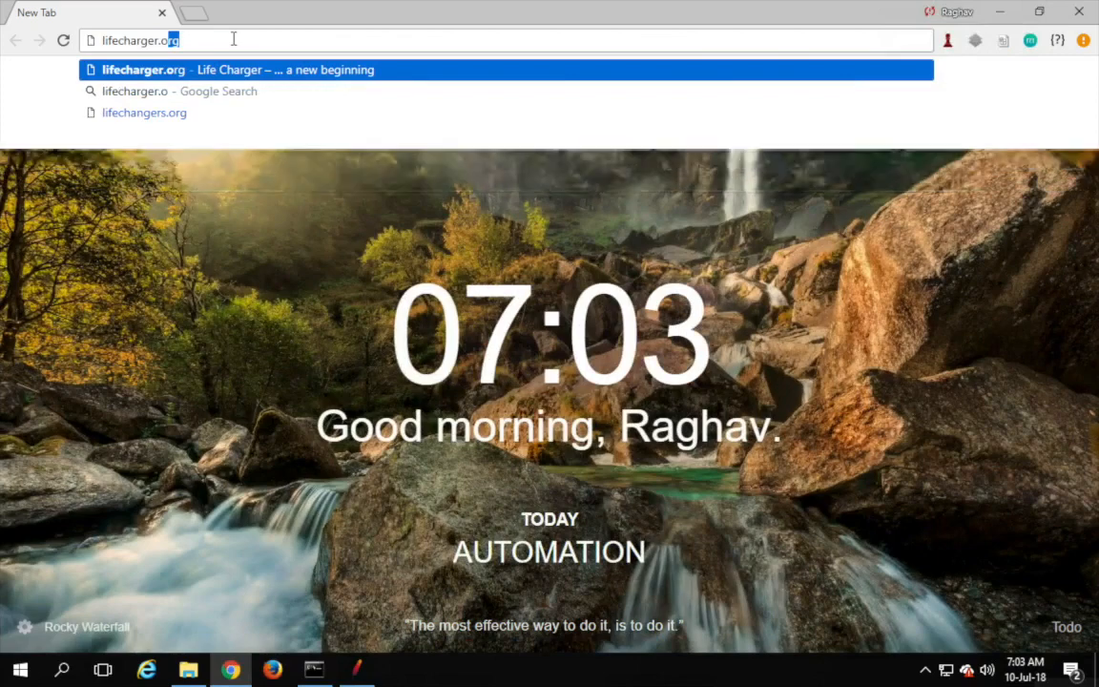
key(Return)
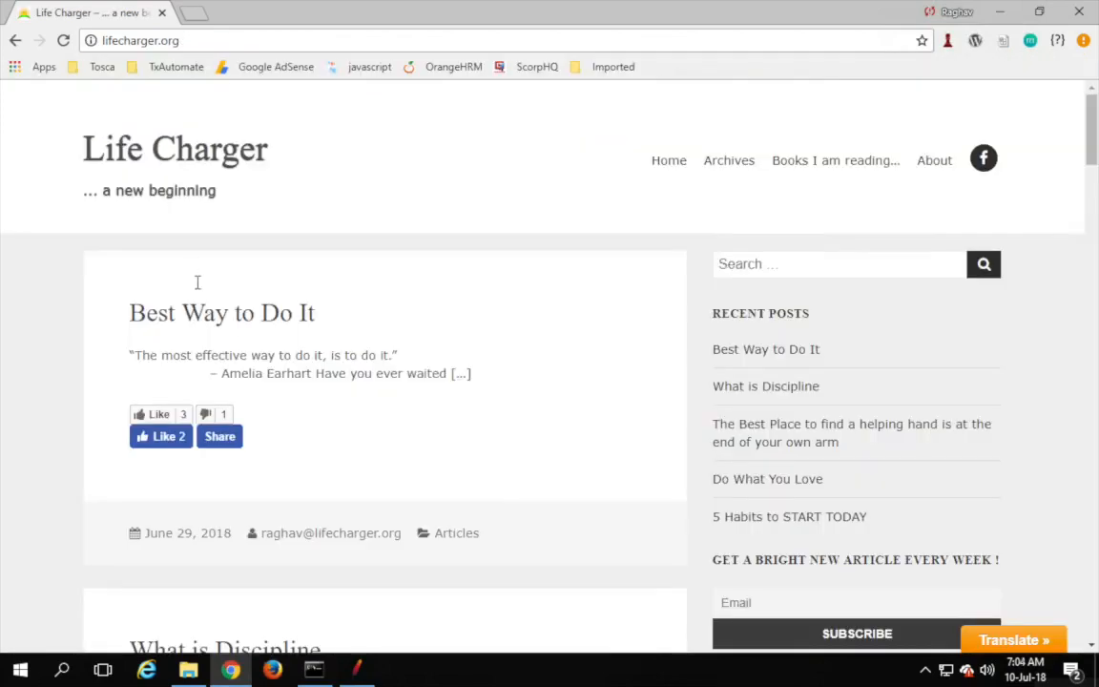
click(196, 42)
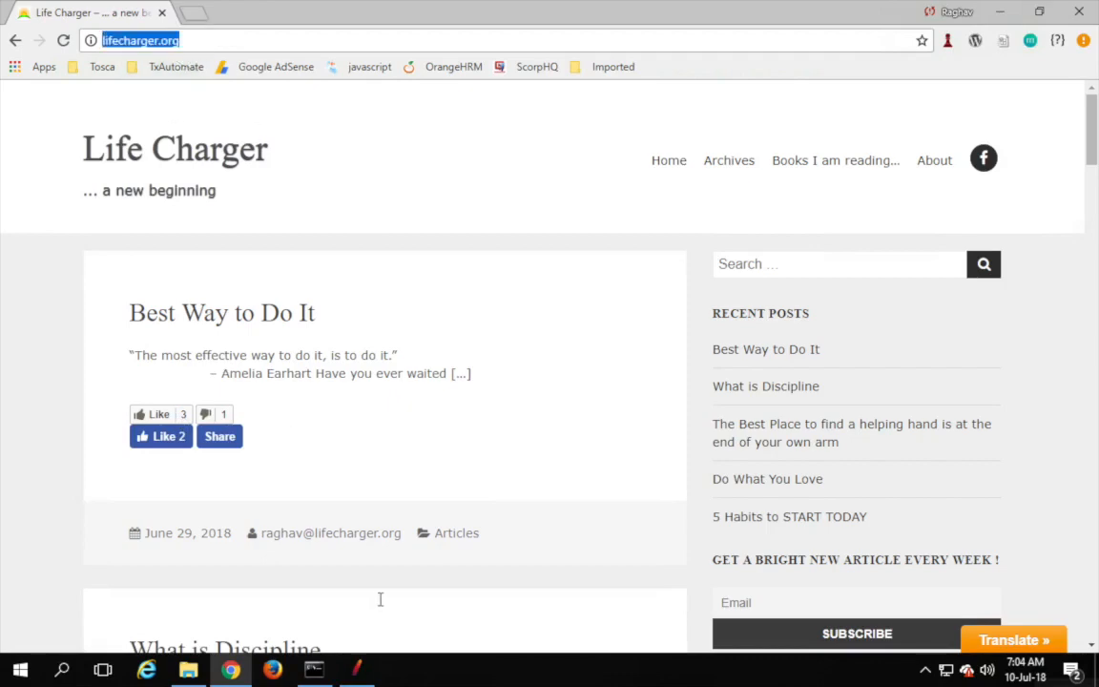
click(359, 670)
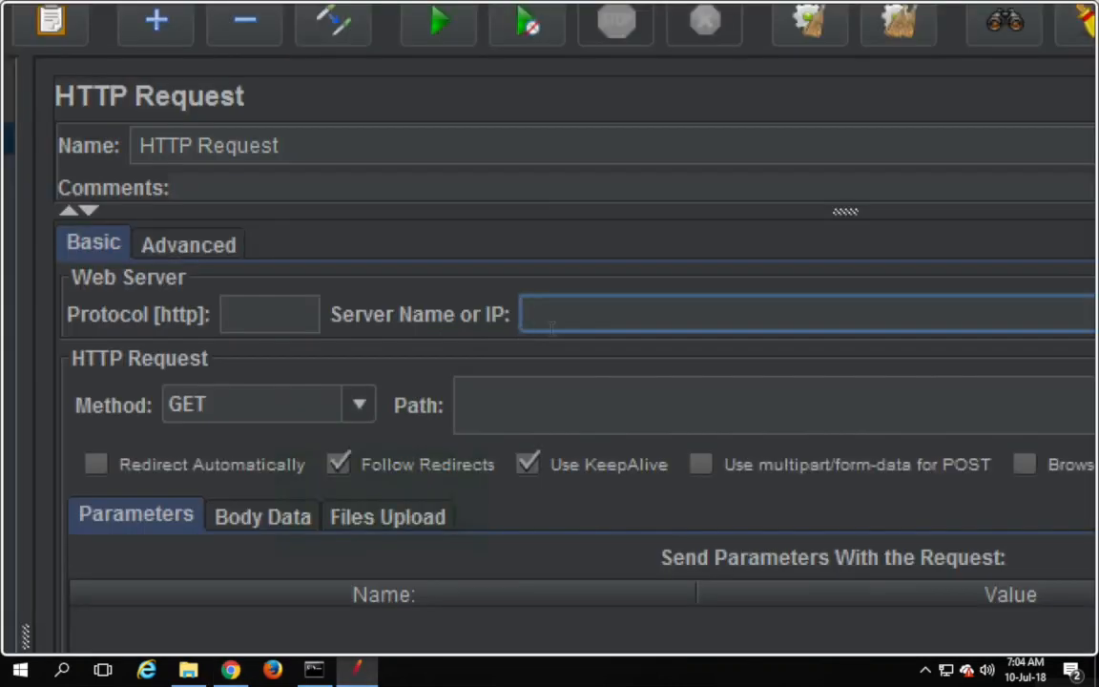
text(http://lifecharger.org/)
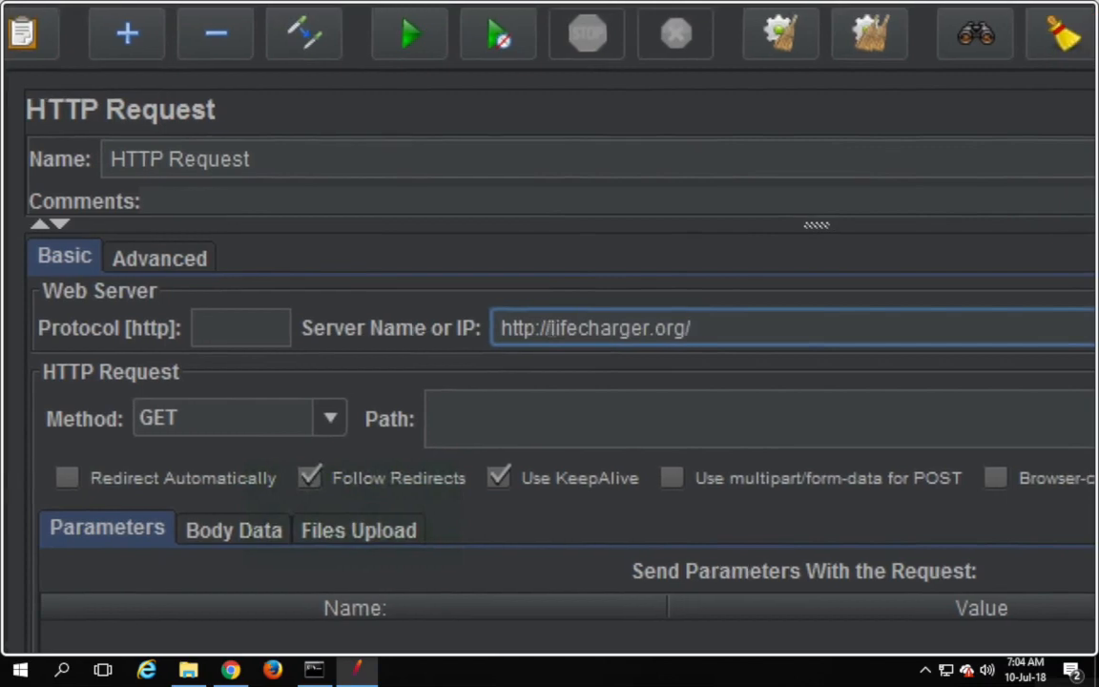
click(551, 328)
drag(548, 329, 486, 331)
key(BackSpace)
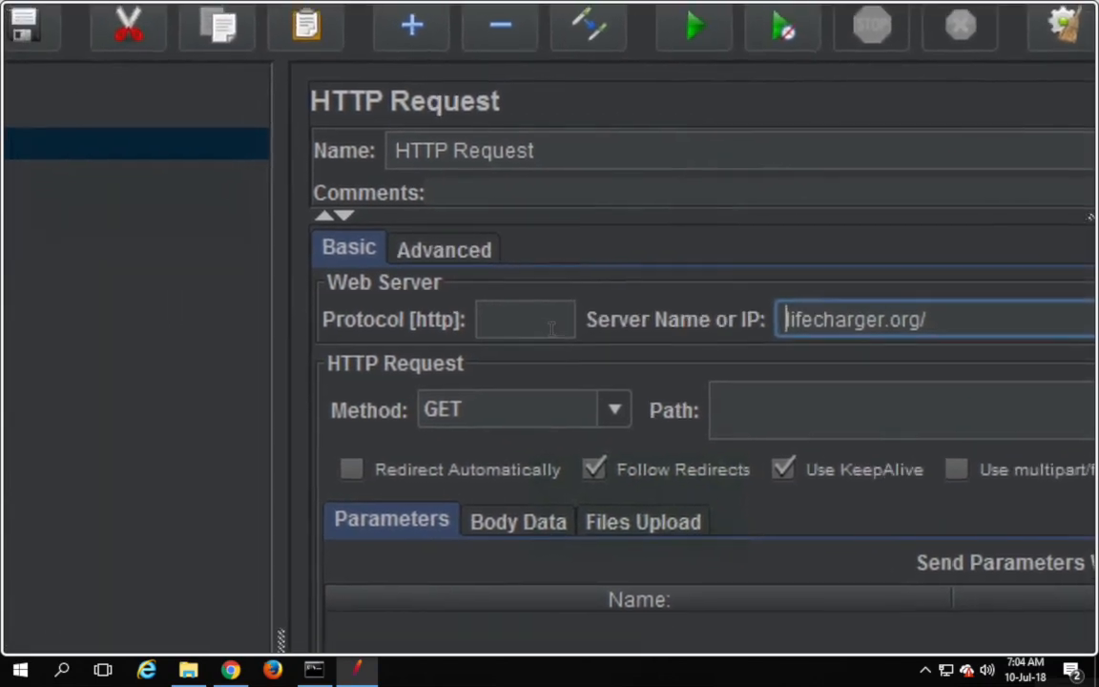
click(331, 339)
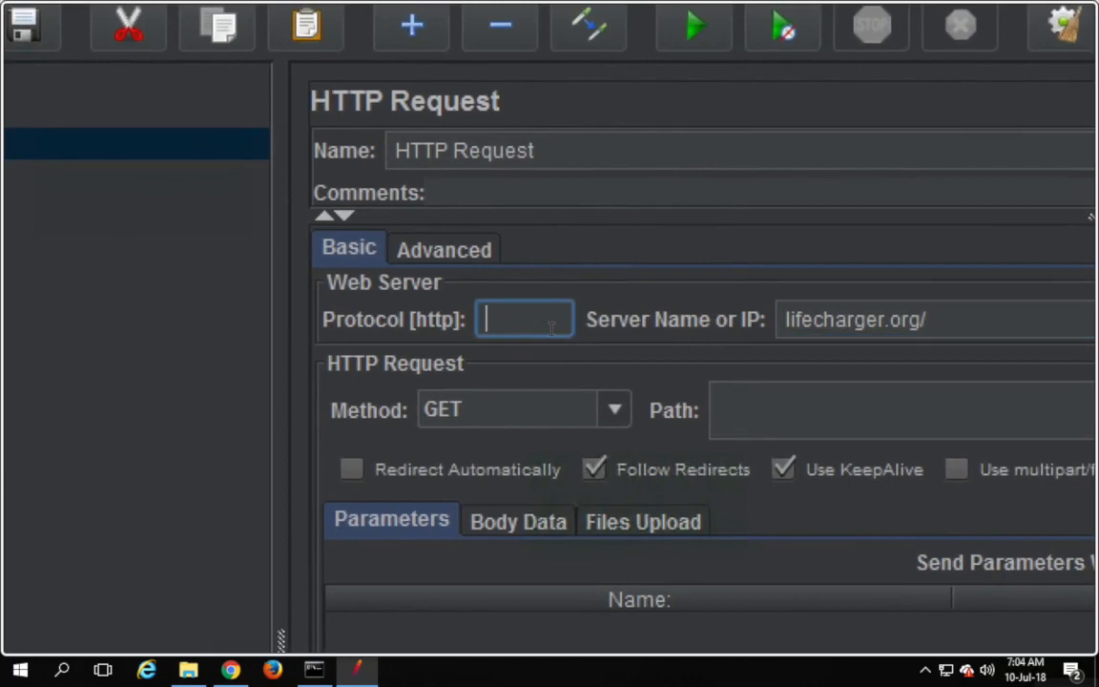
text(https)
key(BackSpace)
key(BackSpace)
key(BackSpace)
key(BackSpace)
key(BackSpace)
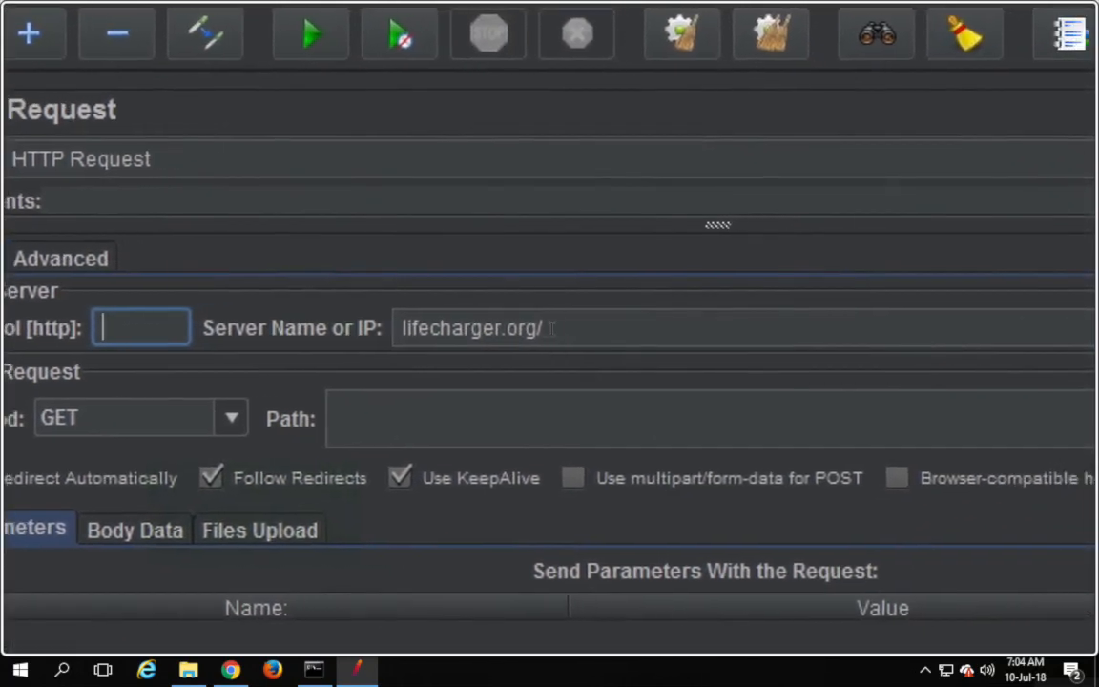
click(587, 327)
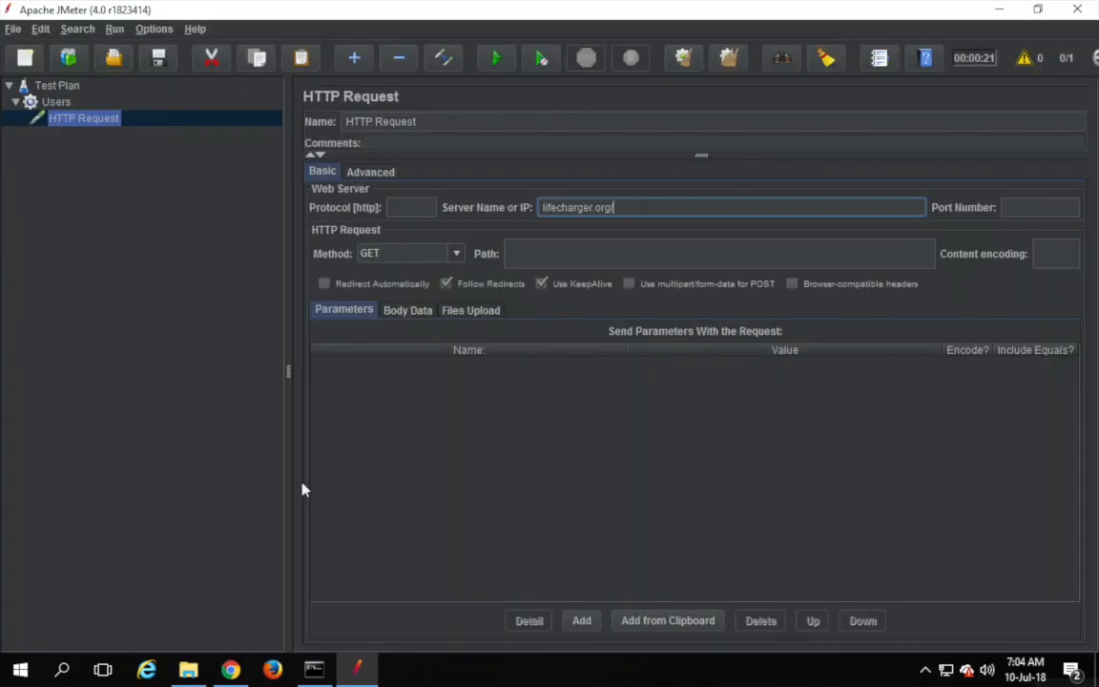
Step: Switch to Chrome, open the recent post Best Way to Do It and copy the "best-way-to-do-it/" part of its address
mouse_move(231, 667)
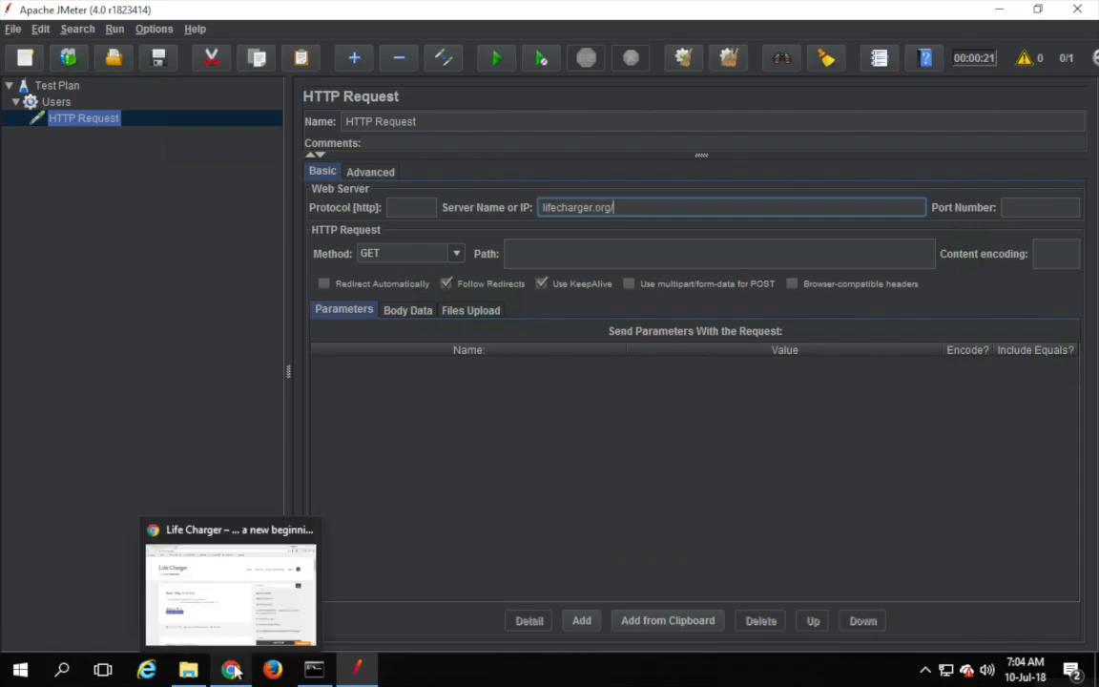
click(256, 615)
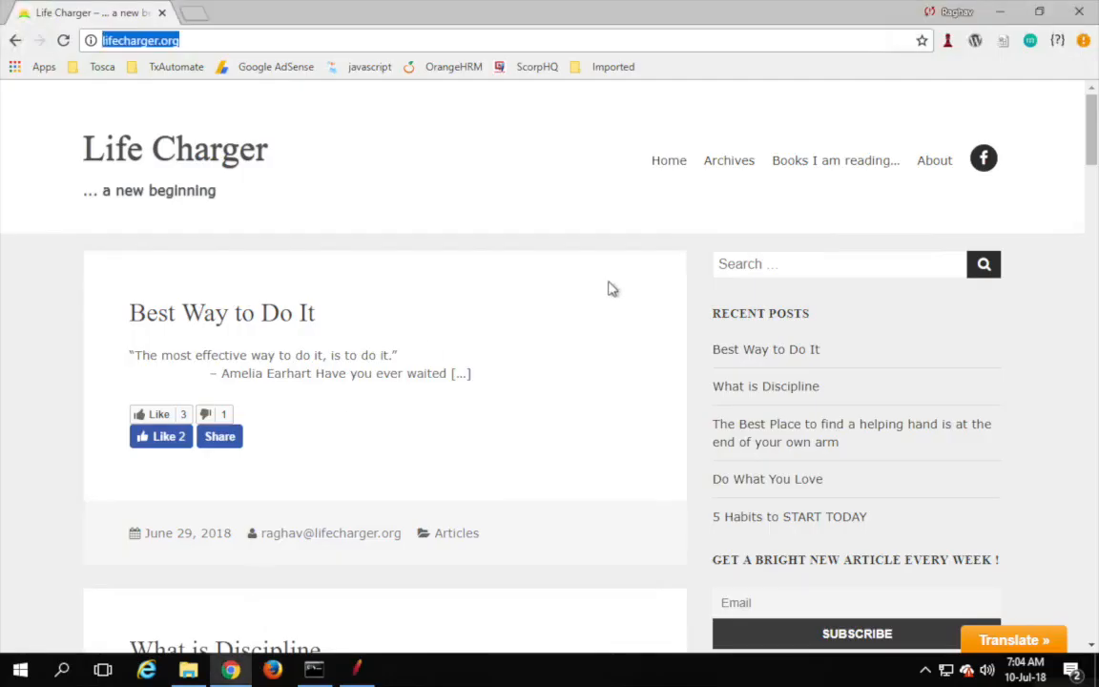
click(743, 350)
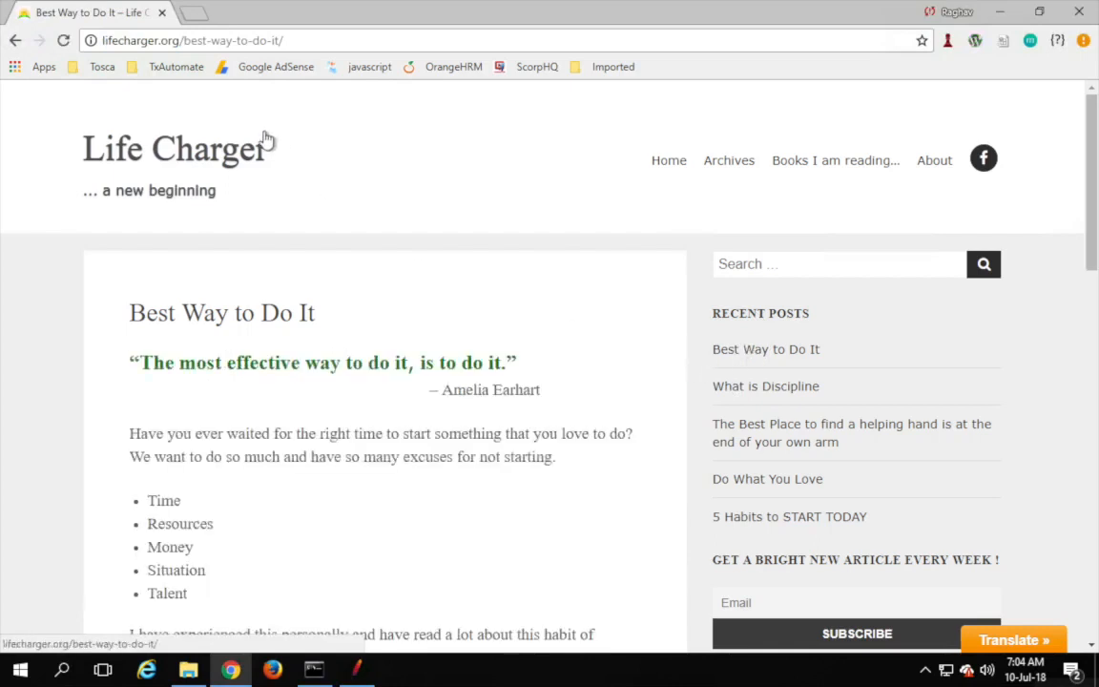
drag(185, 40, 305, 41)
key(ctrl+c)
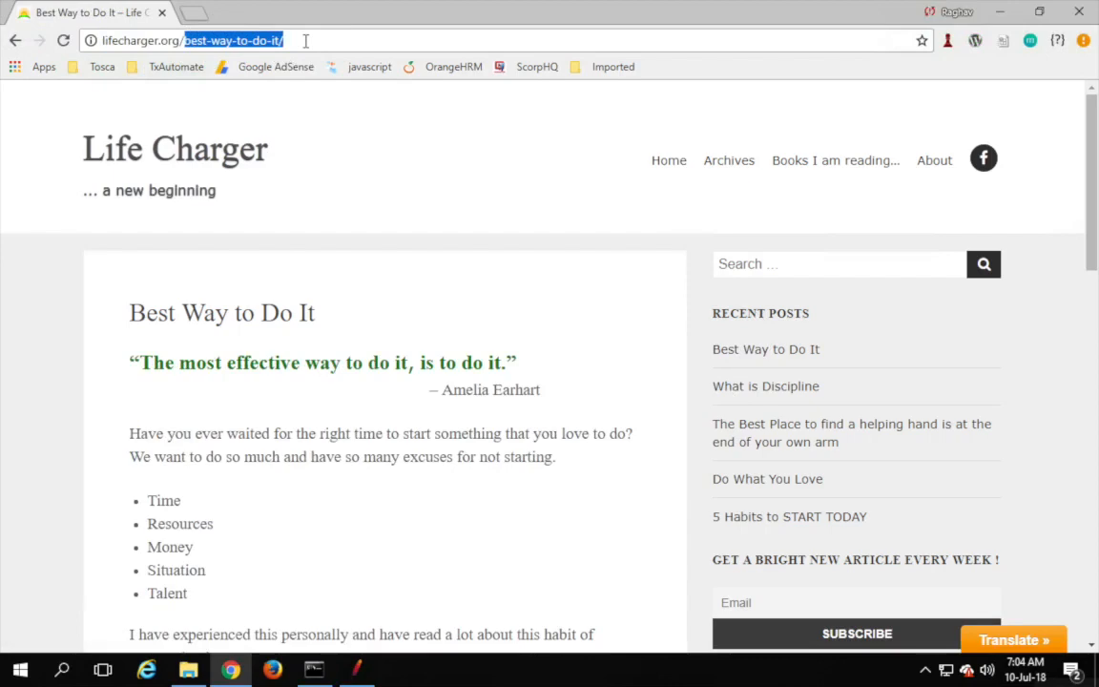
Step: Switch back to JMeter and set the HTTP Request's path to the copied "best-way-to-do-it/"
click(355, 670)
click(529, 251)
key(ctrl+v)
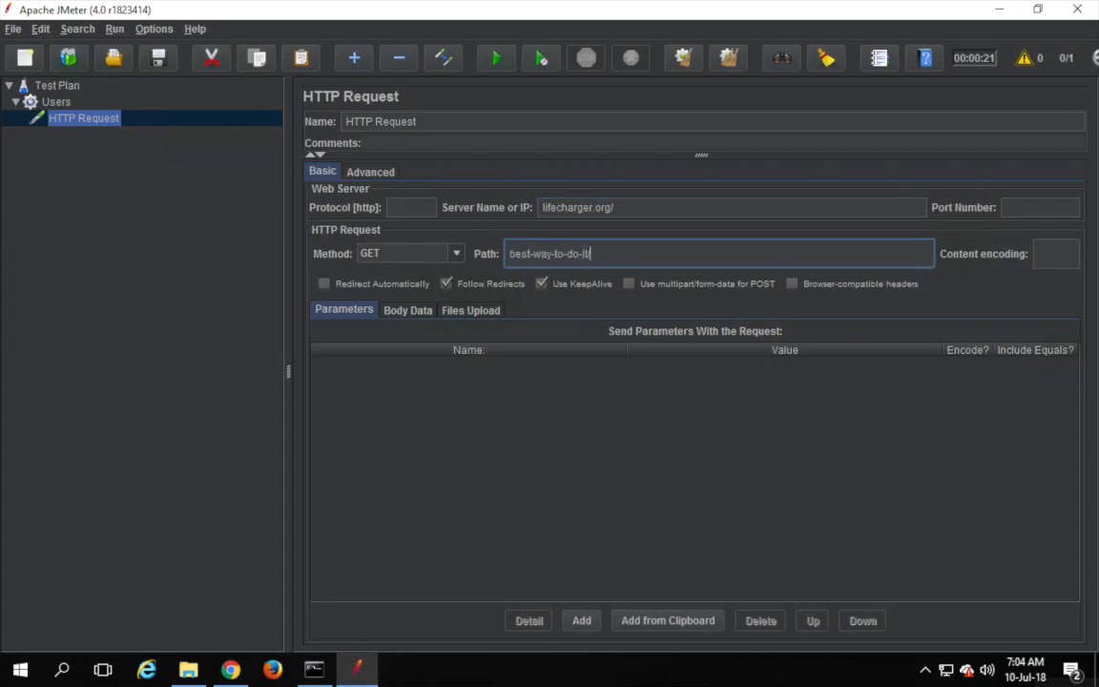
click(1011, 207)
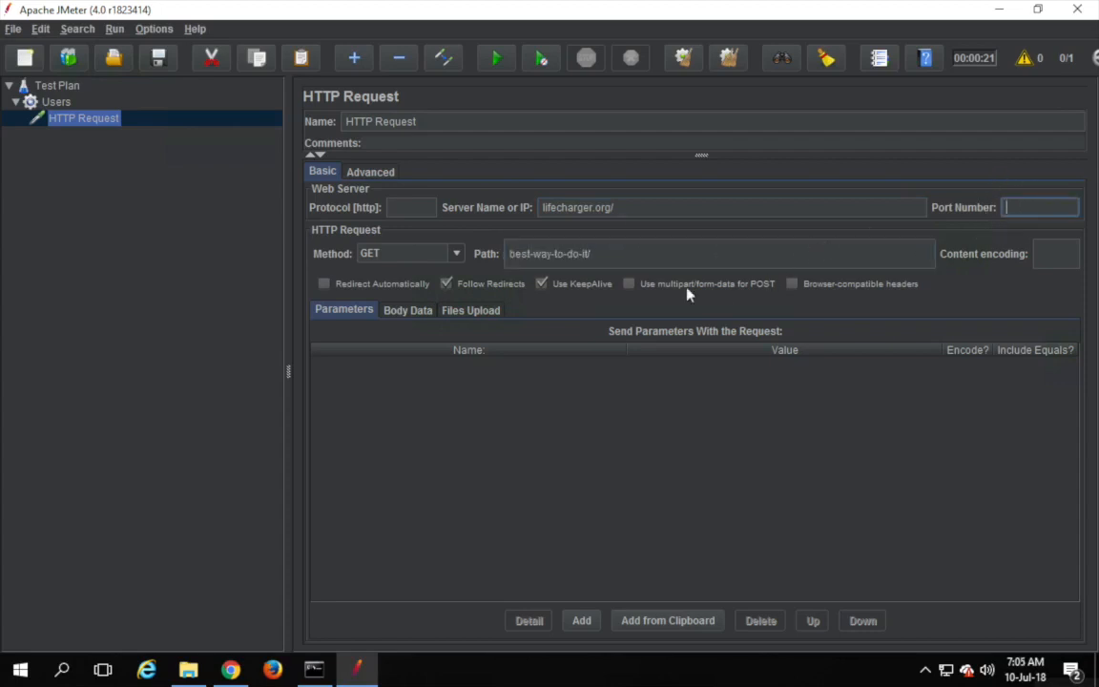
click(417, 315)
click(471, 312)
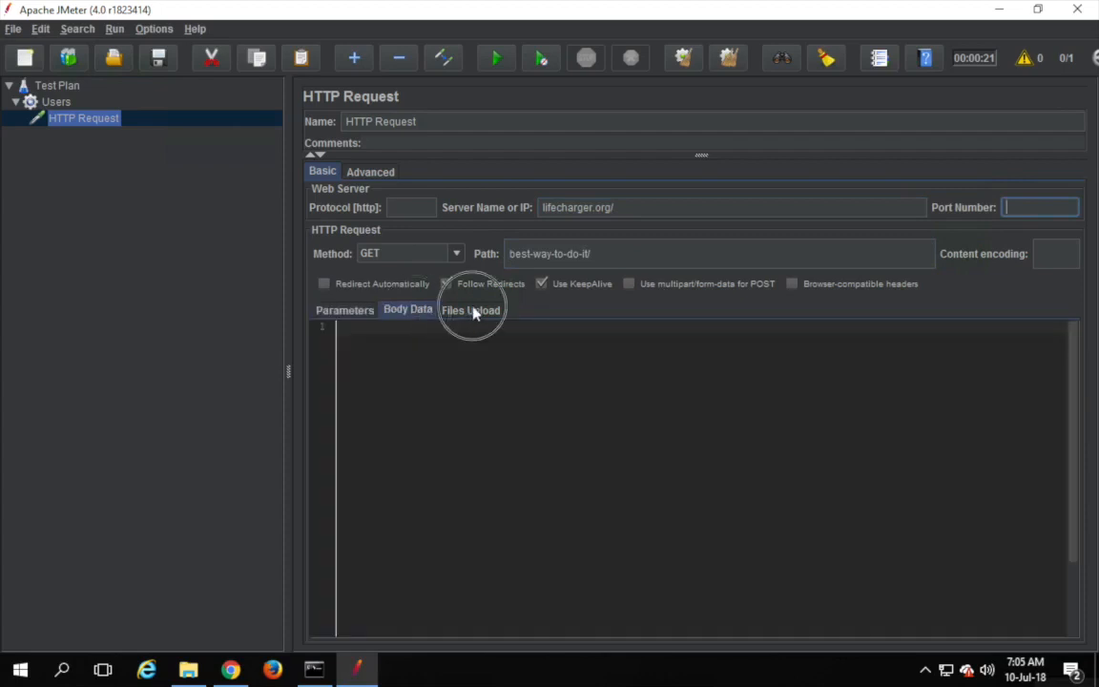
click(346, 311)
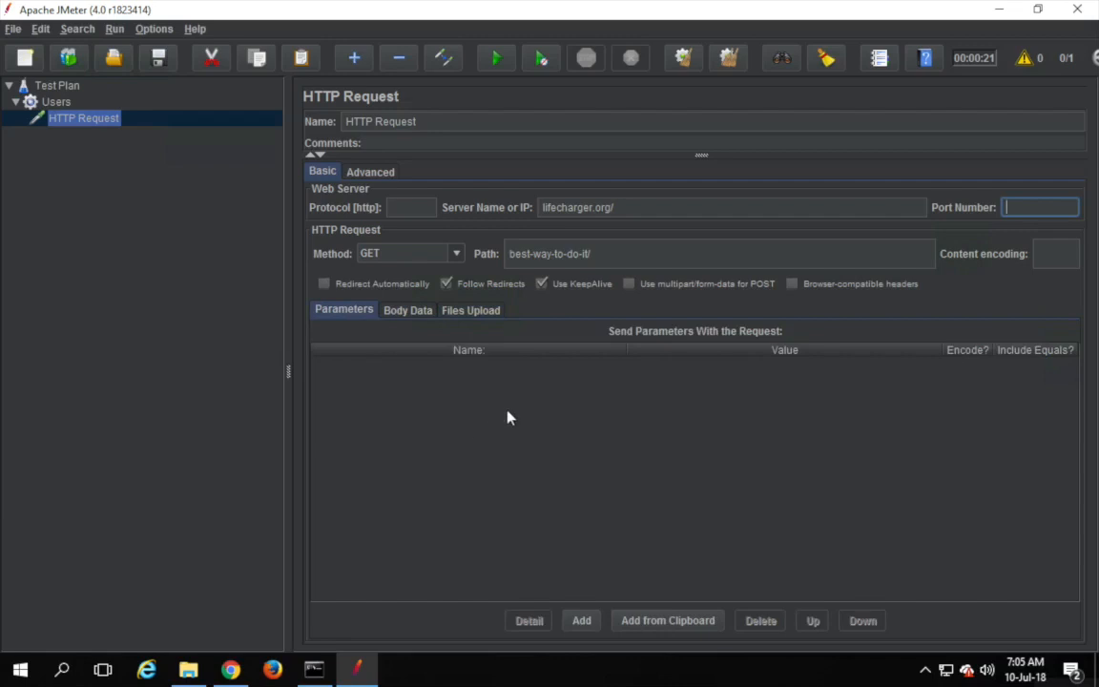
click(384, 173)
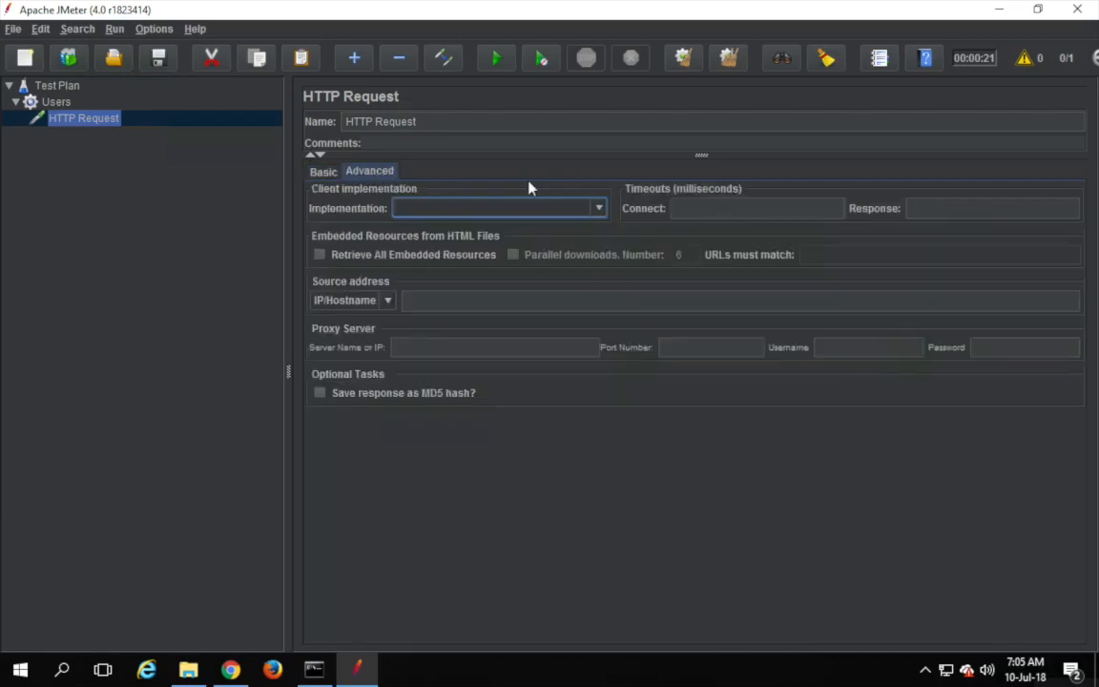
click(713, 207)
text(5000)
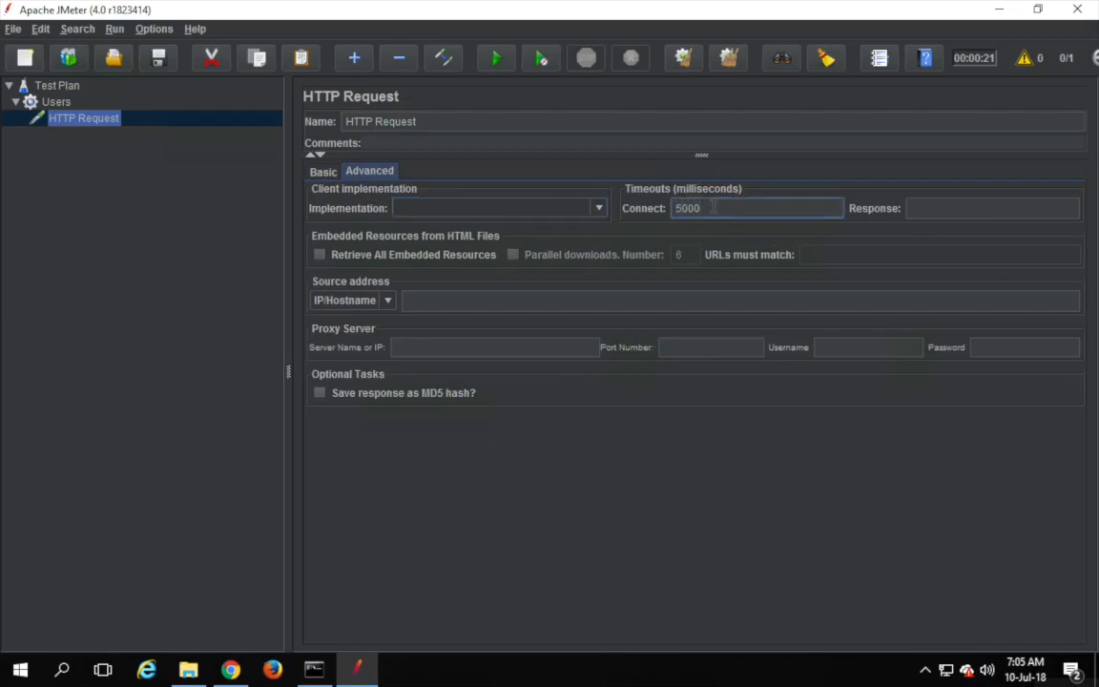
drag(713, 207, 657, 209)
key(BackSpace)
click(322, 173)
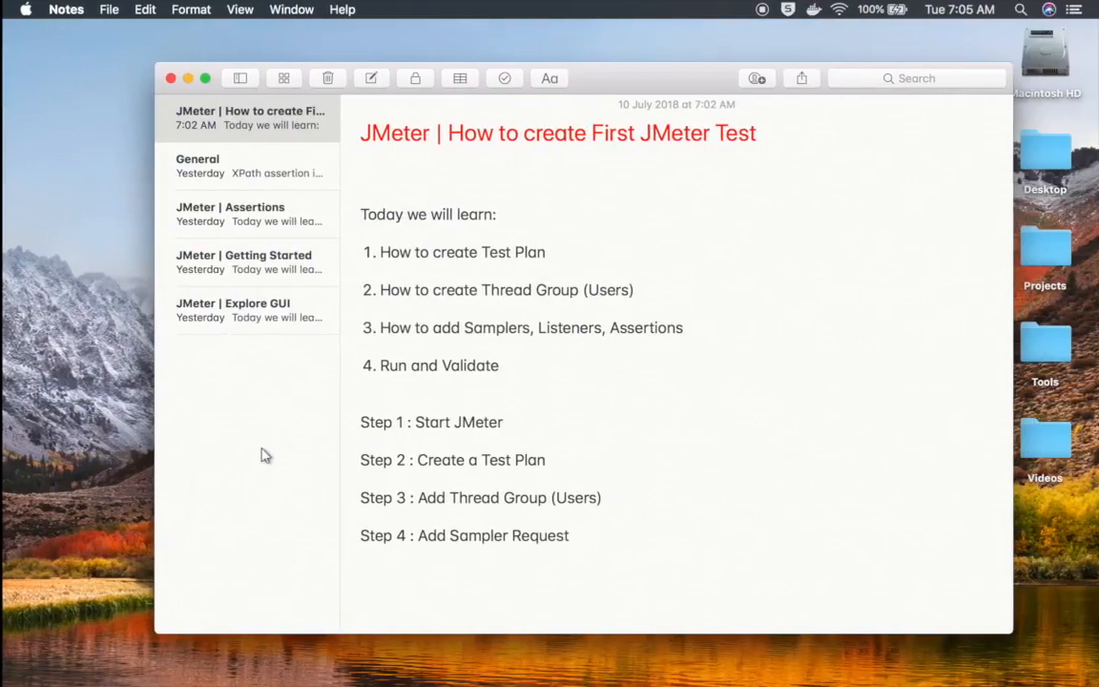
Step: Switch to Notes and add the line "Step 5 : Add Listeners, Assertions" below Step 4
click(632, 549)
key(Return)
text(Step 5 :)
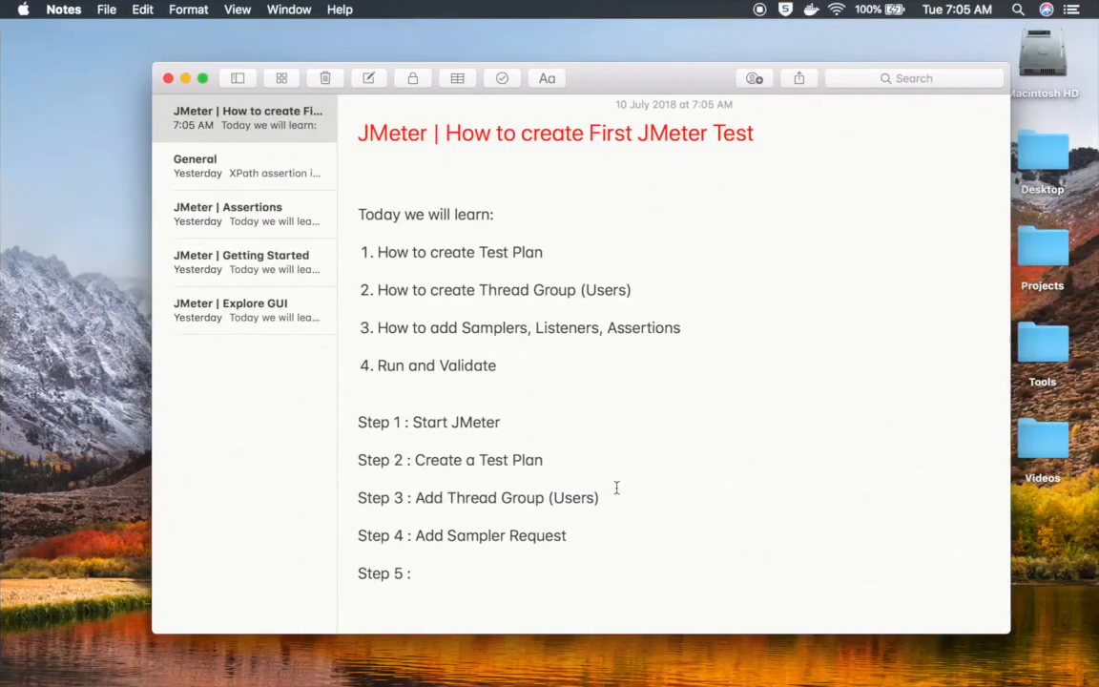
text(Add Listeners)
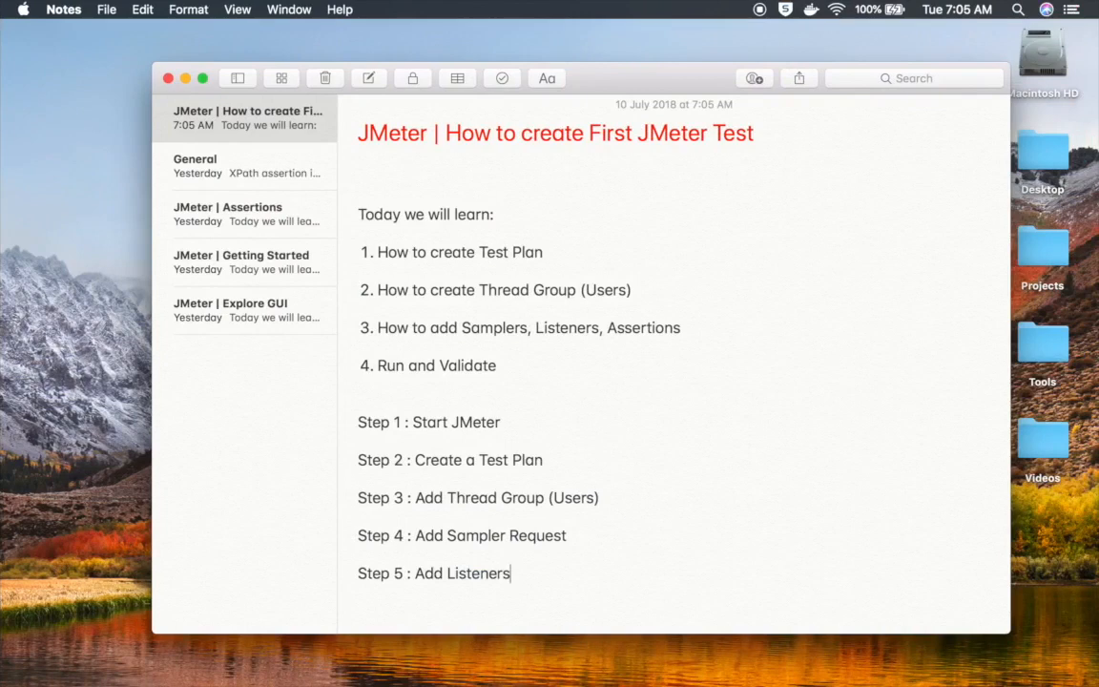
text(, Assertions)
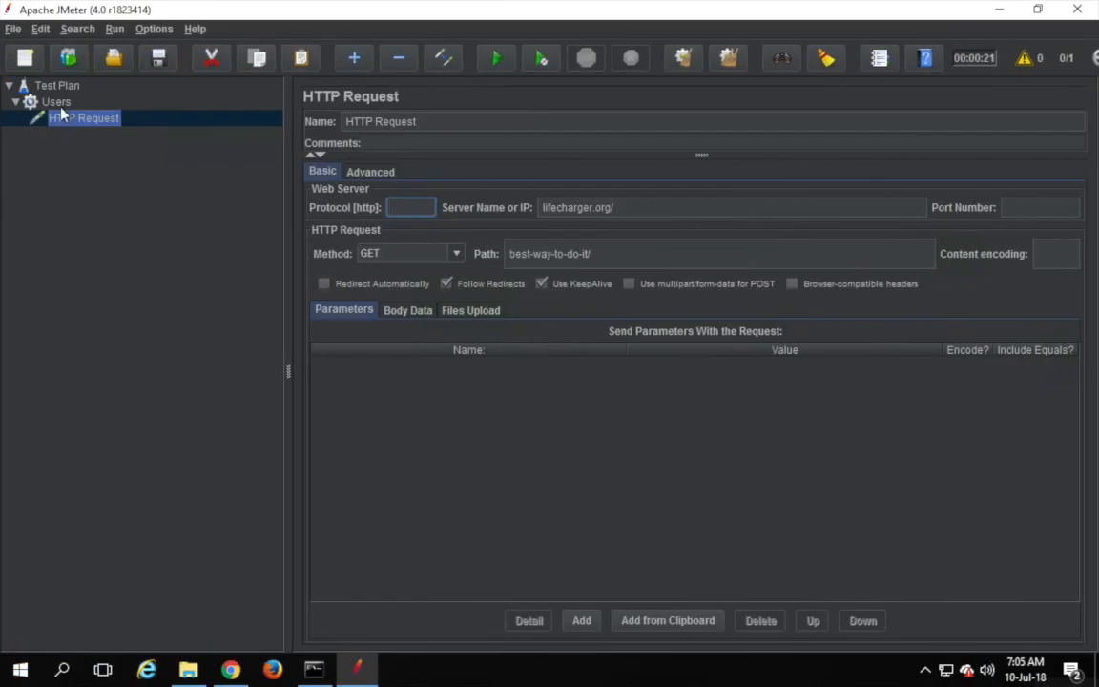
Step: Switch to JMeter and add a View Results Tree listener to the Users thread group
click(55, 102)
click(73, 119)
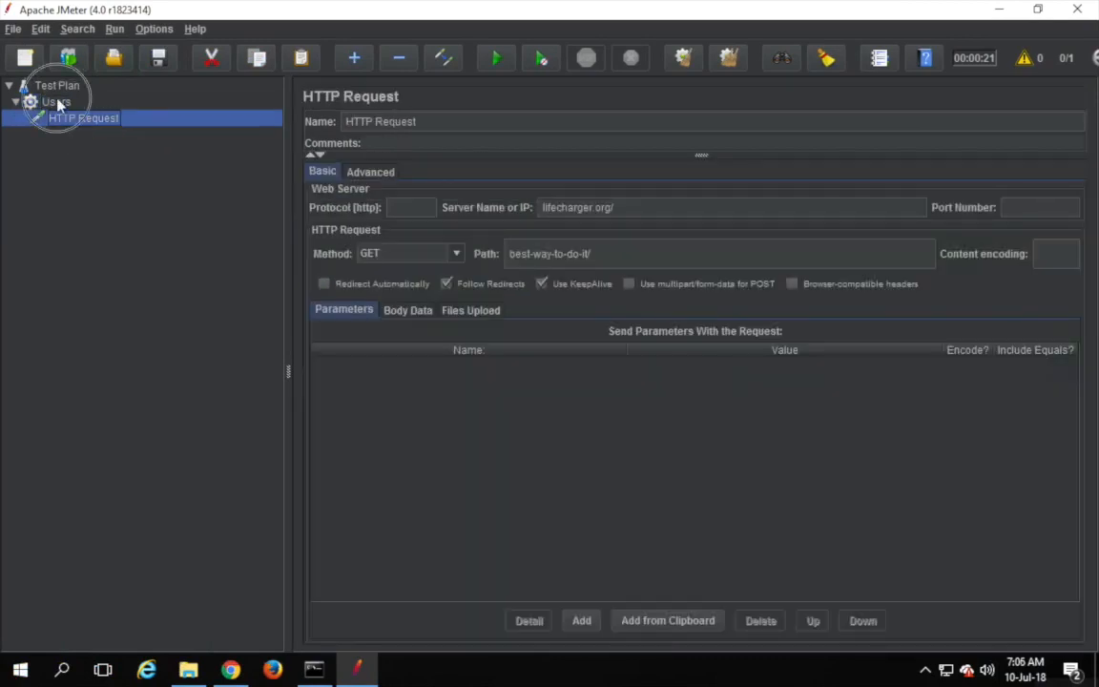
click(56, 102)
right_click(58, 104)
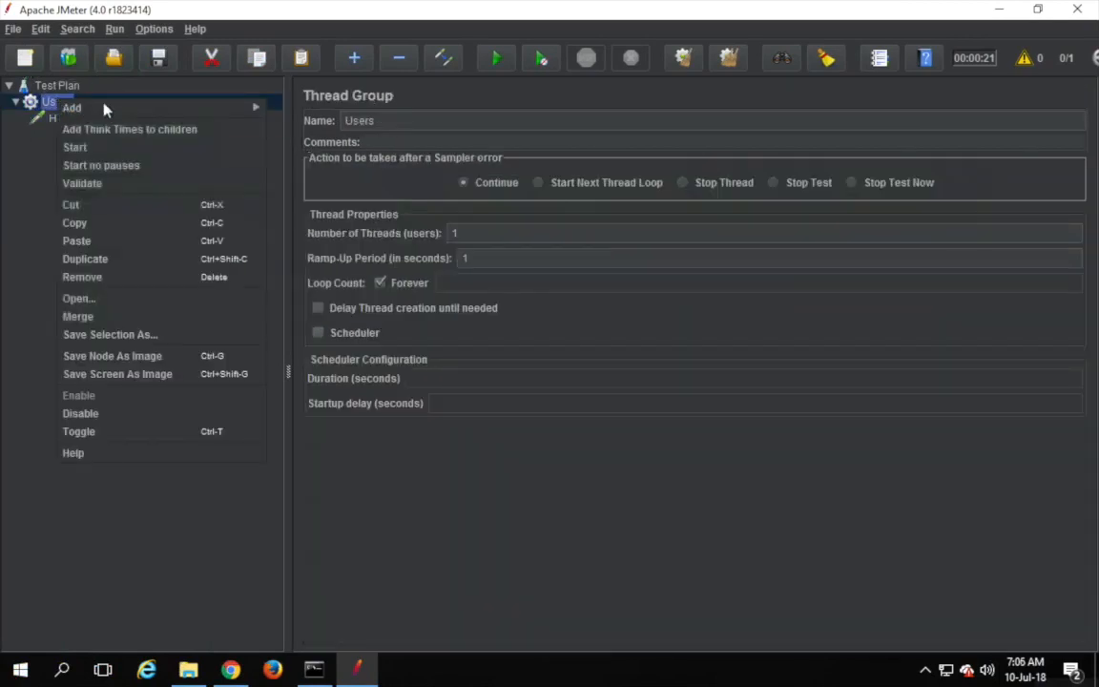
mouse_move(207, 114)
mouse_move(287, 114)
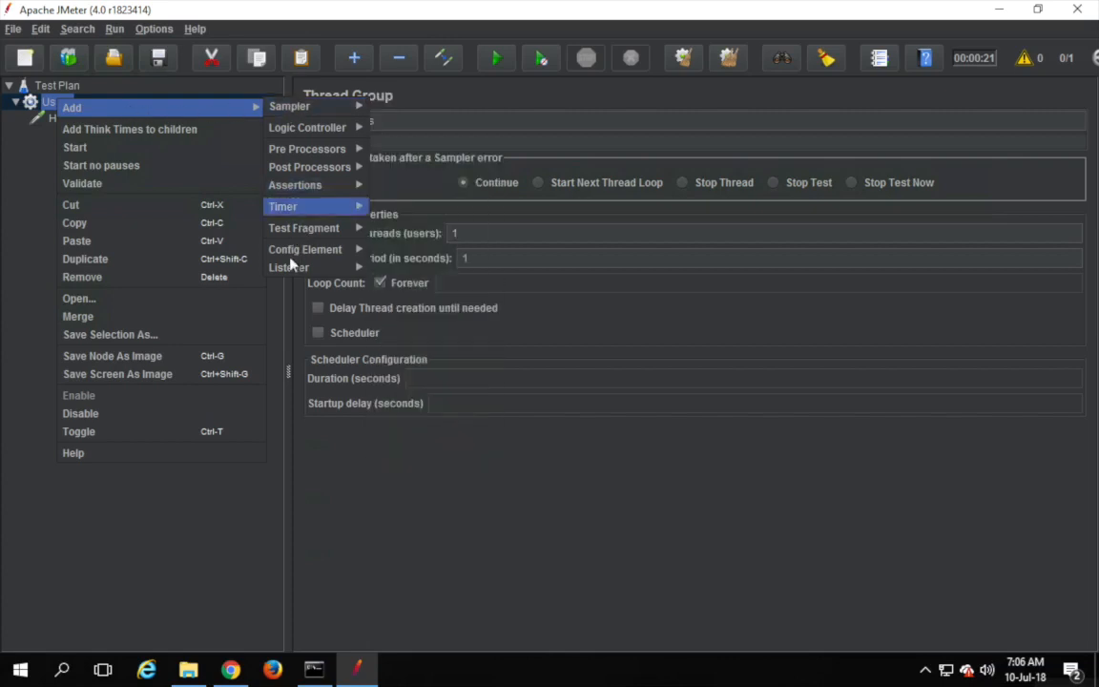
mouse_move(291, 272)
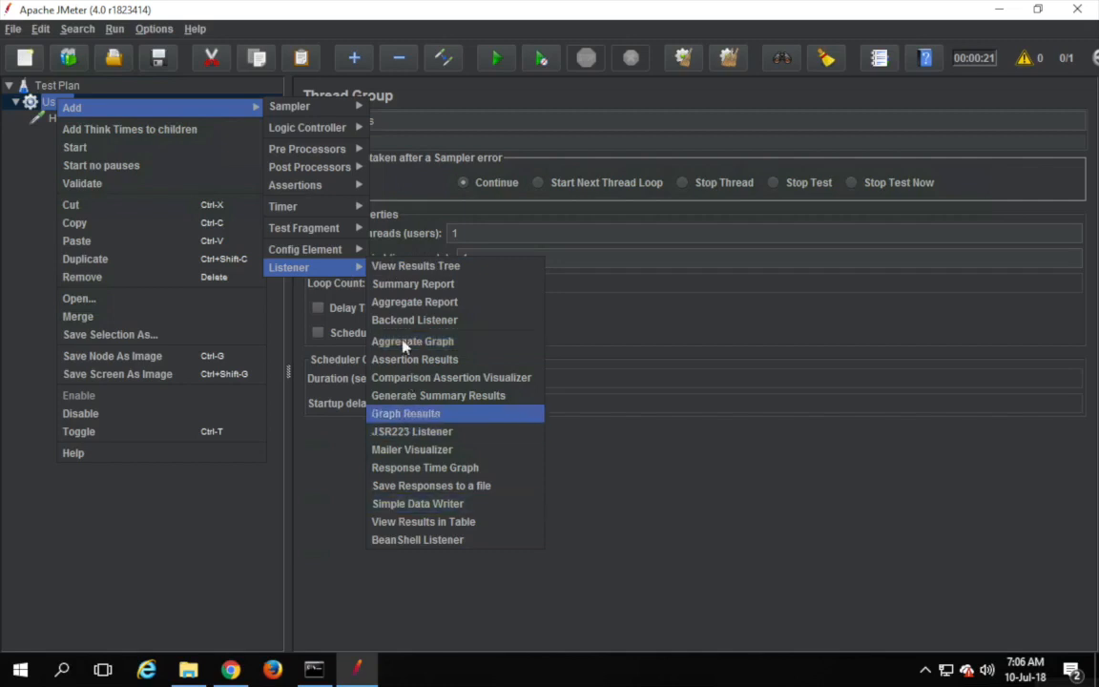
click(404, 273)
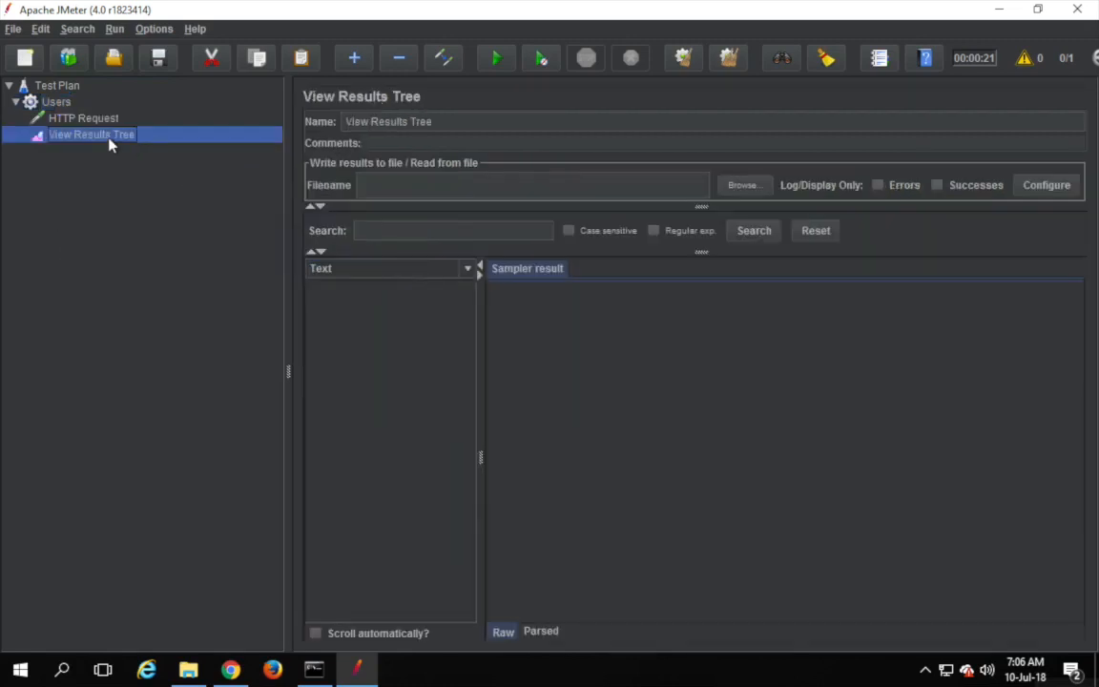
click(60, 103)
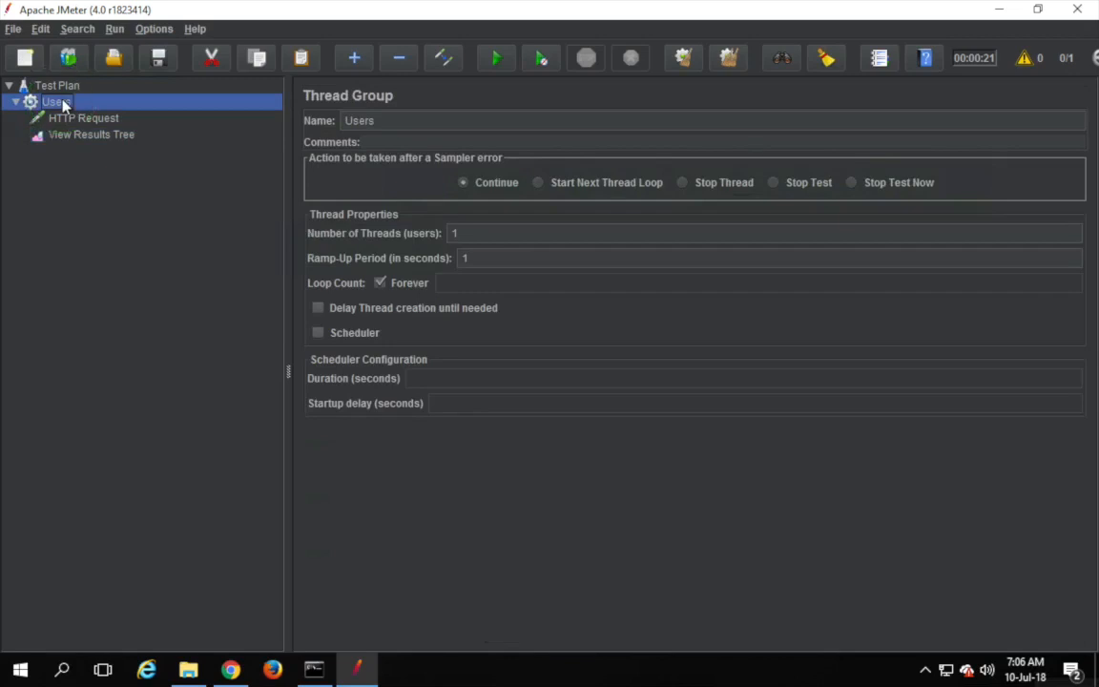
right_click(63, 105)
mouse_move(129, 112)
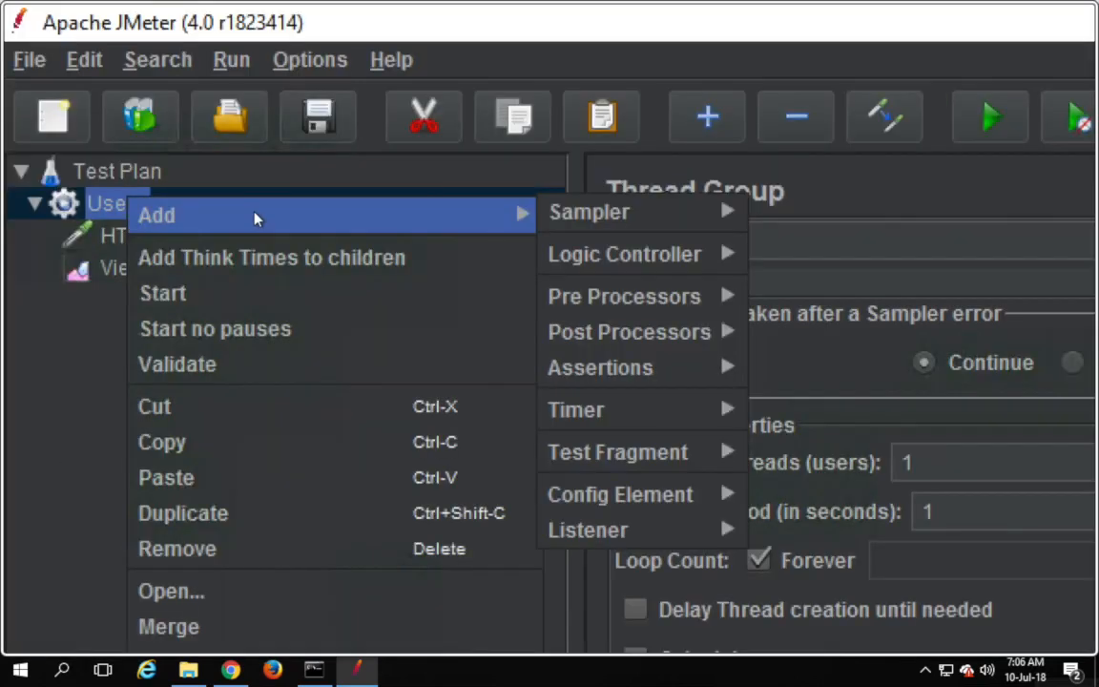
mouse_move(631, 229)
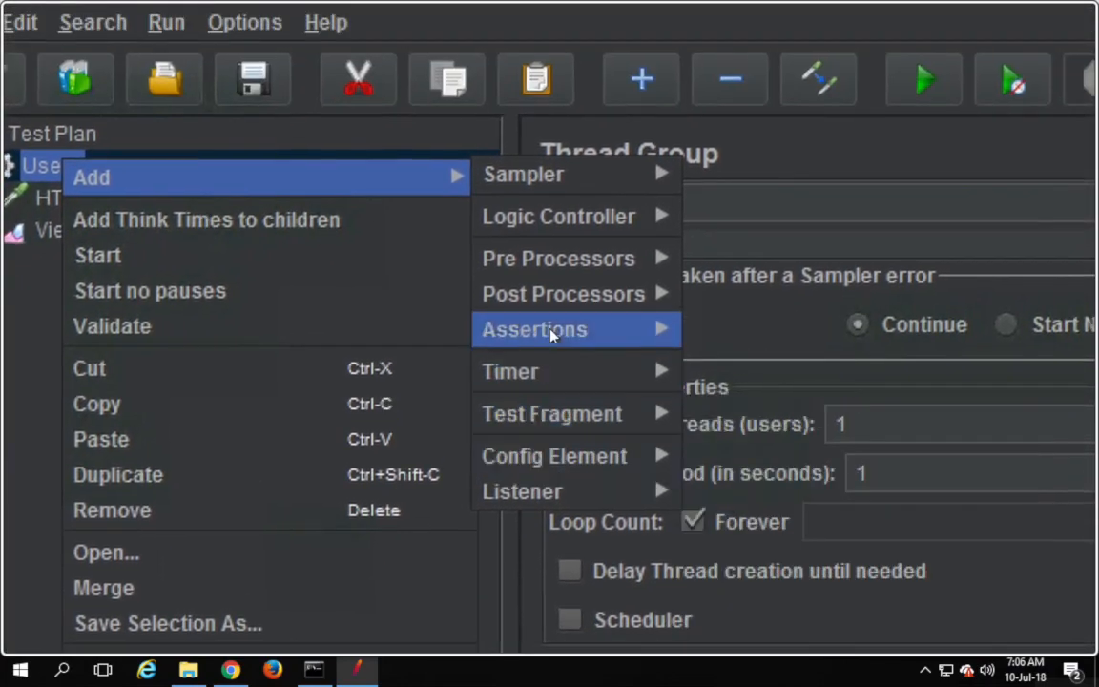
mouse_move(544, 246)
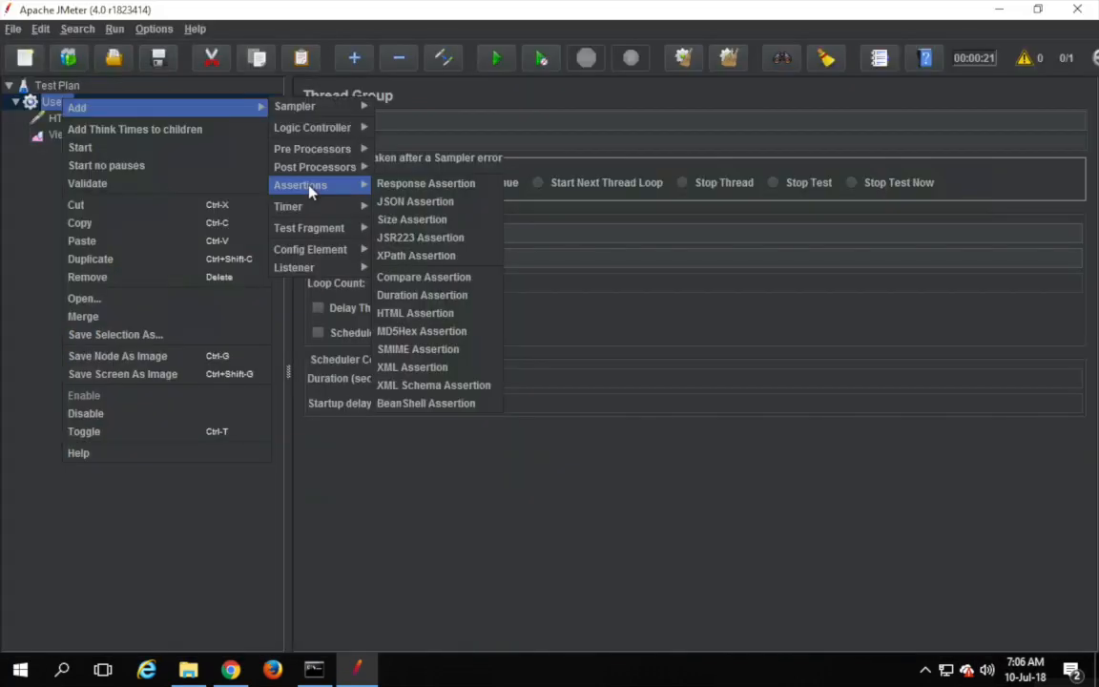
click(690, 326)
Step: Add a Response Assertion to the Users thread group
right_click(58, 101)
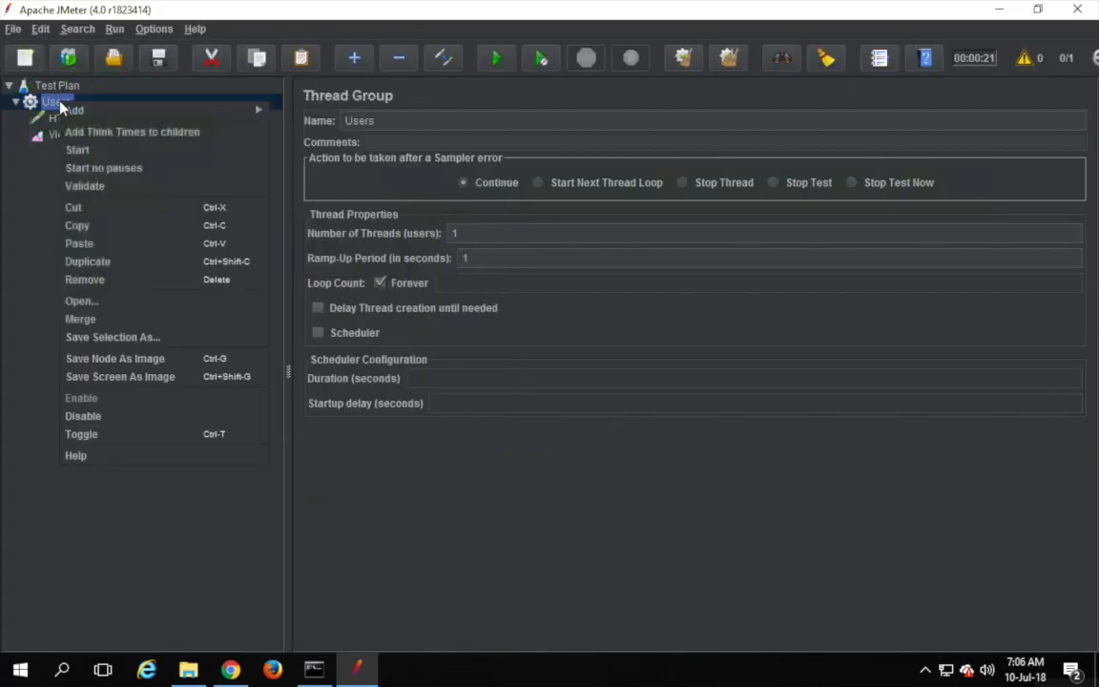
mouse_move(120, 114)
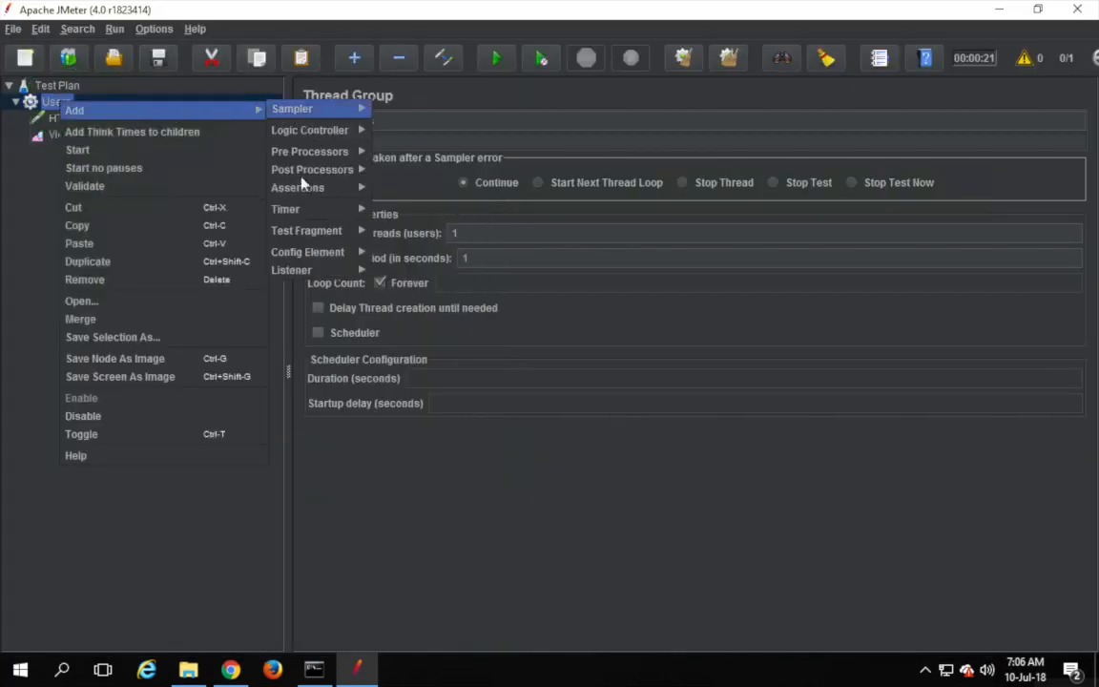
mouse_move(305, 220)
mouse_move(302, 192)
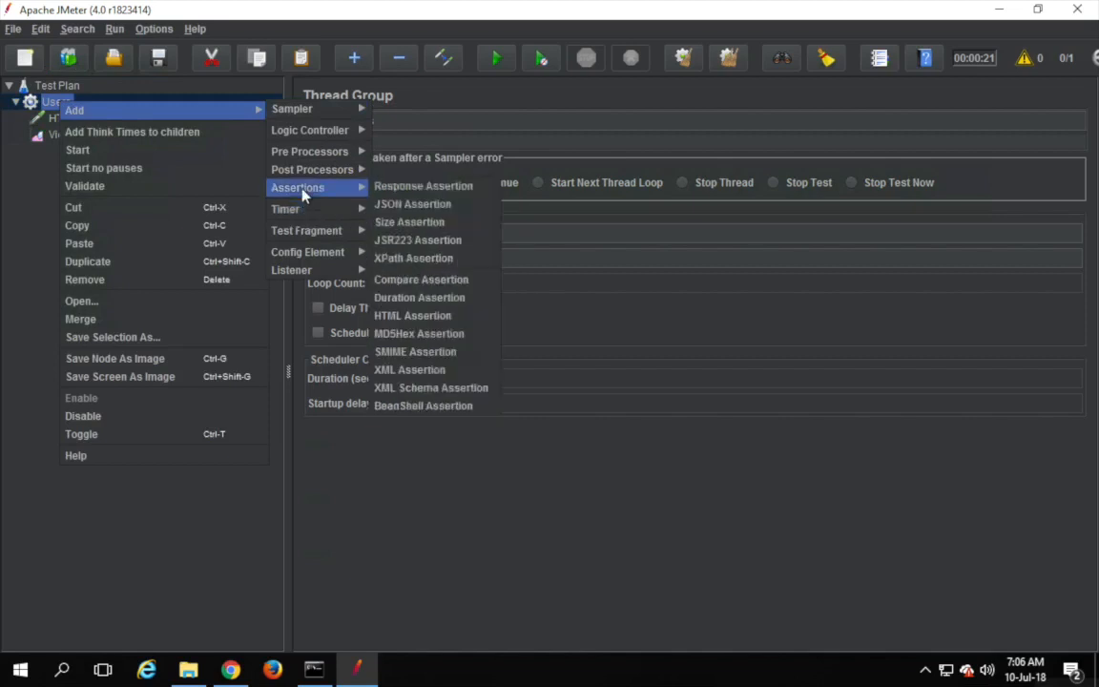
click(437, 193)
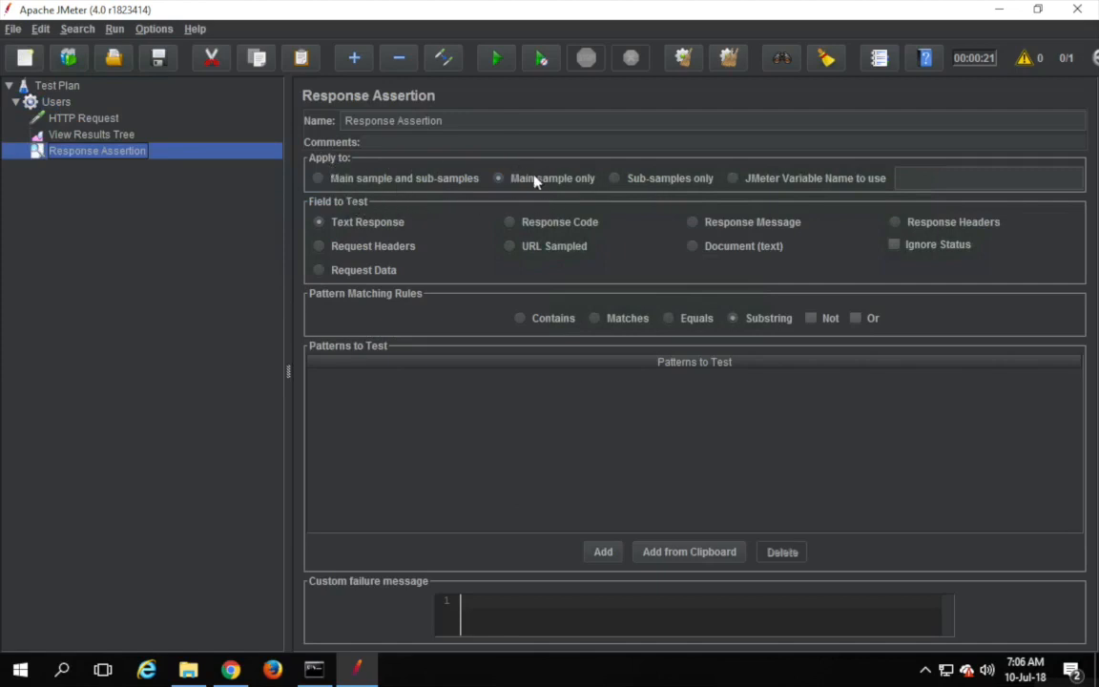
Step: Configure the Response Assertion to test the Response Code with the Matches rule and the pattern 200
click(510, 222)
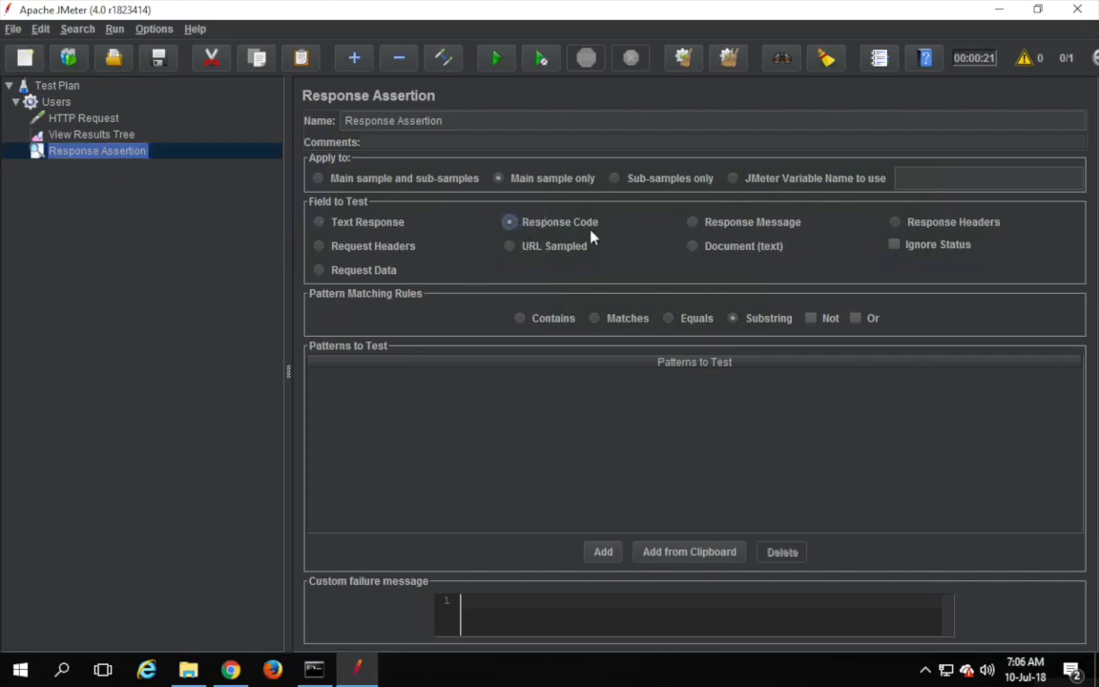
click(595, 319)
click(602, 552)
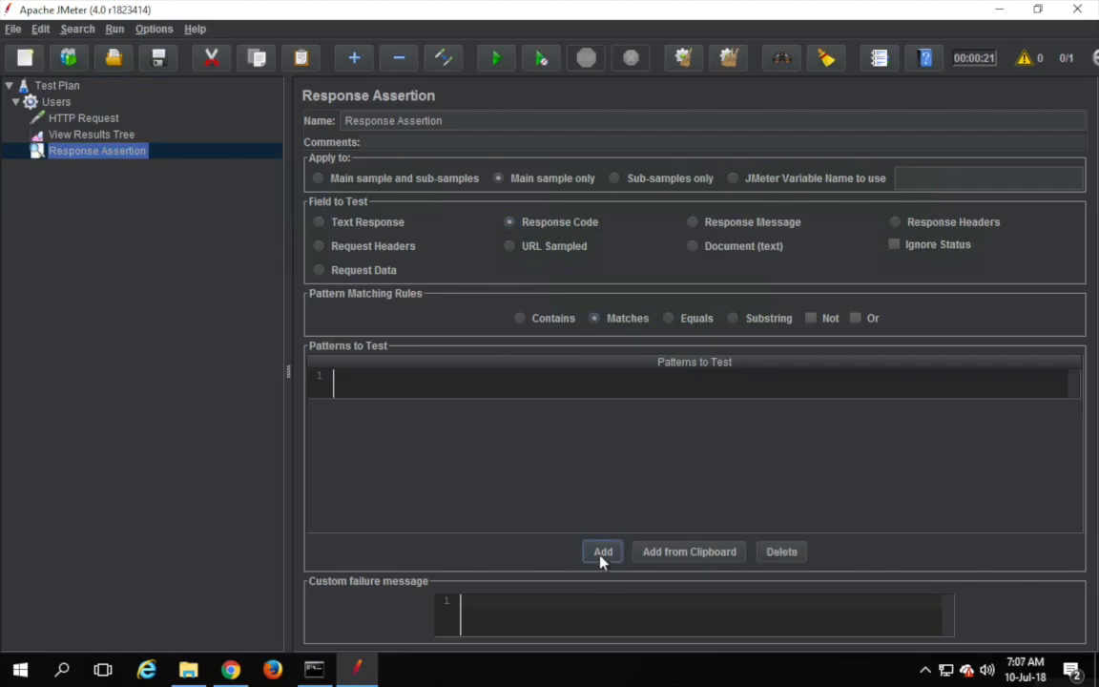
click(344, 386)
text(20)
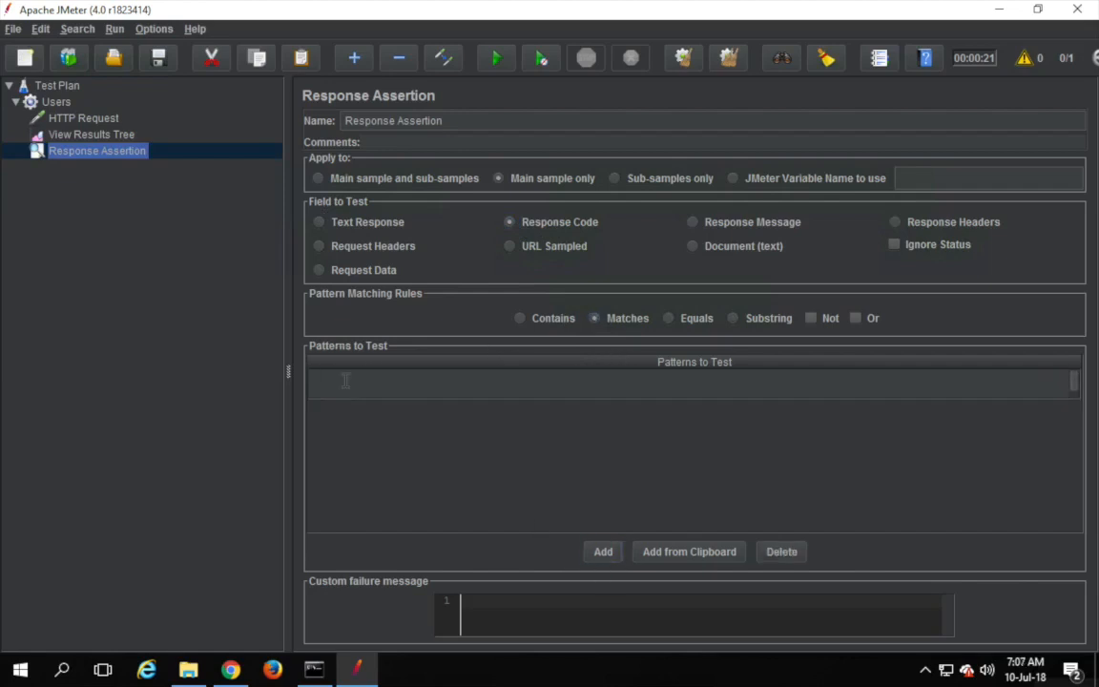
text(0)
key(Return)
Step: Move the Response Assertion above View Results Tree, directly below the HTTP Request in the test plan tree
click(74, 150)
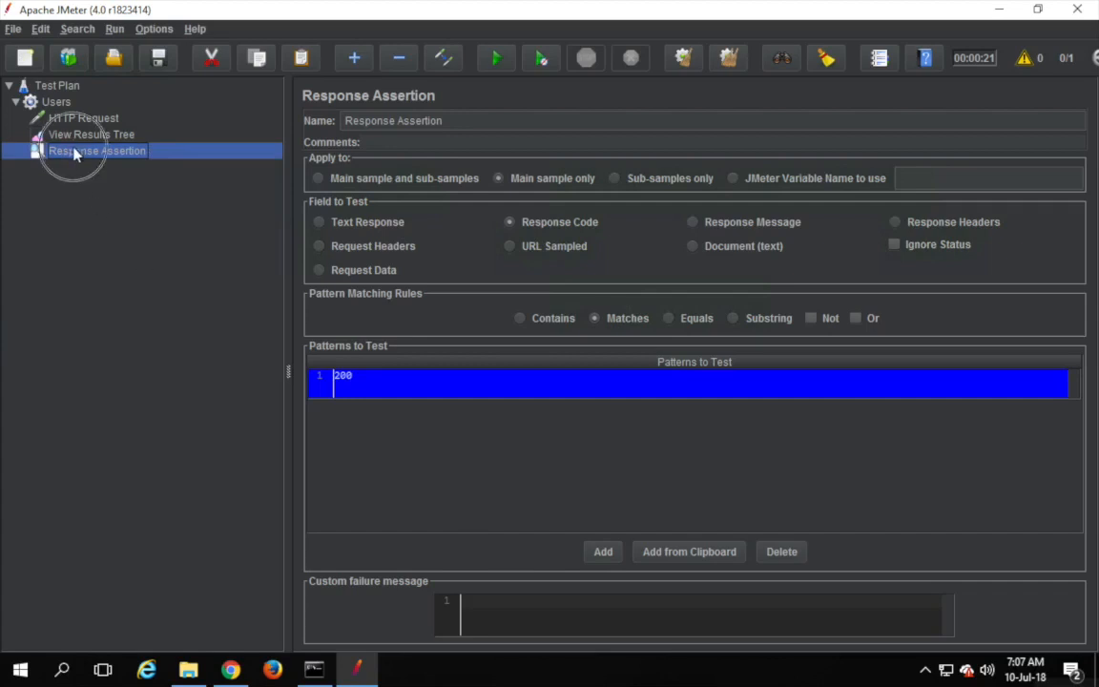
mouse_move(74, 135)
mouse_down()
mouse_move(62, 116)
mouse_move(65, 124)
mouse_up()
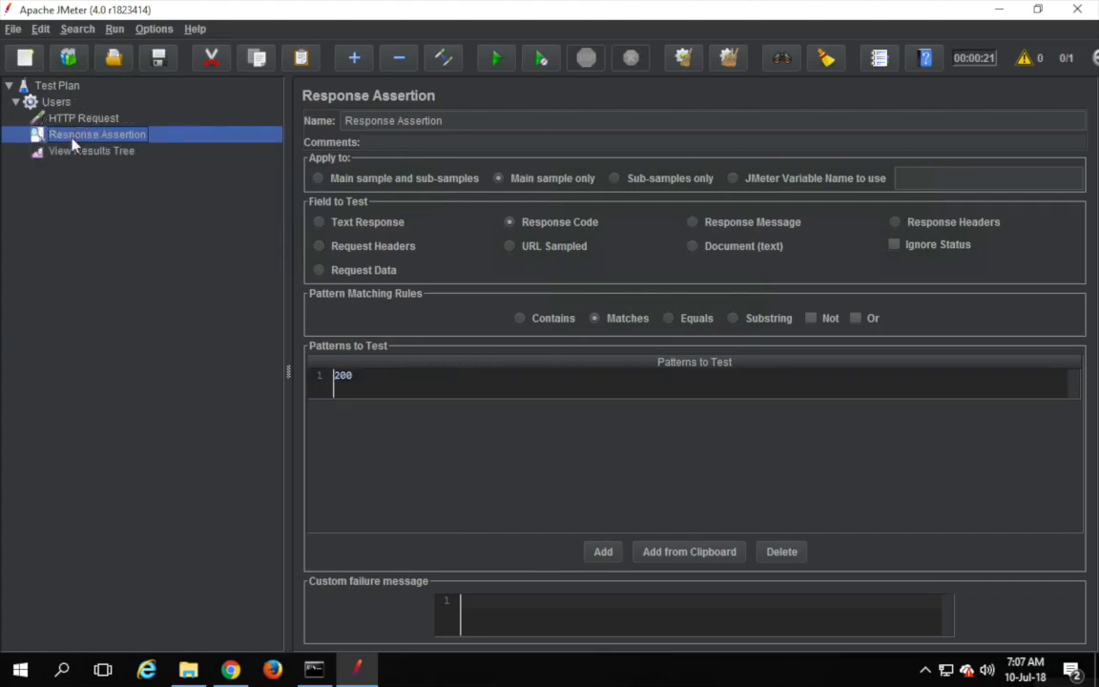
click(76, 153)
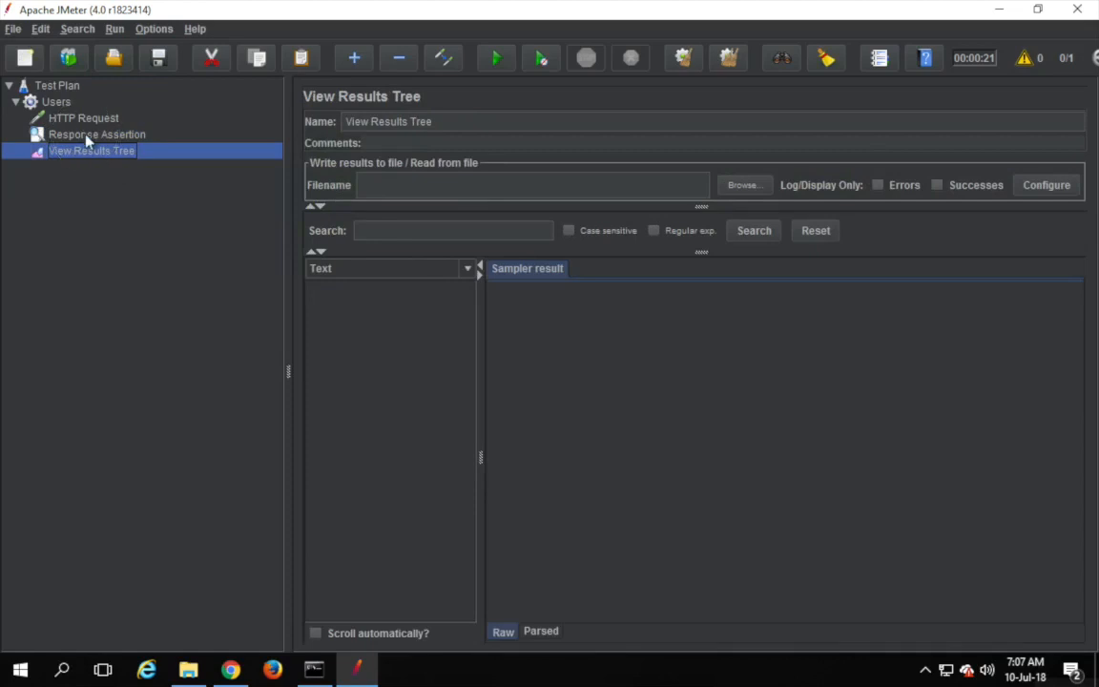
click(87, 139)
key(shift+Down)
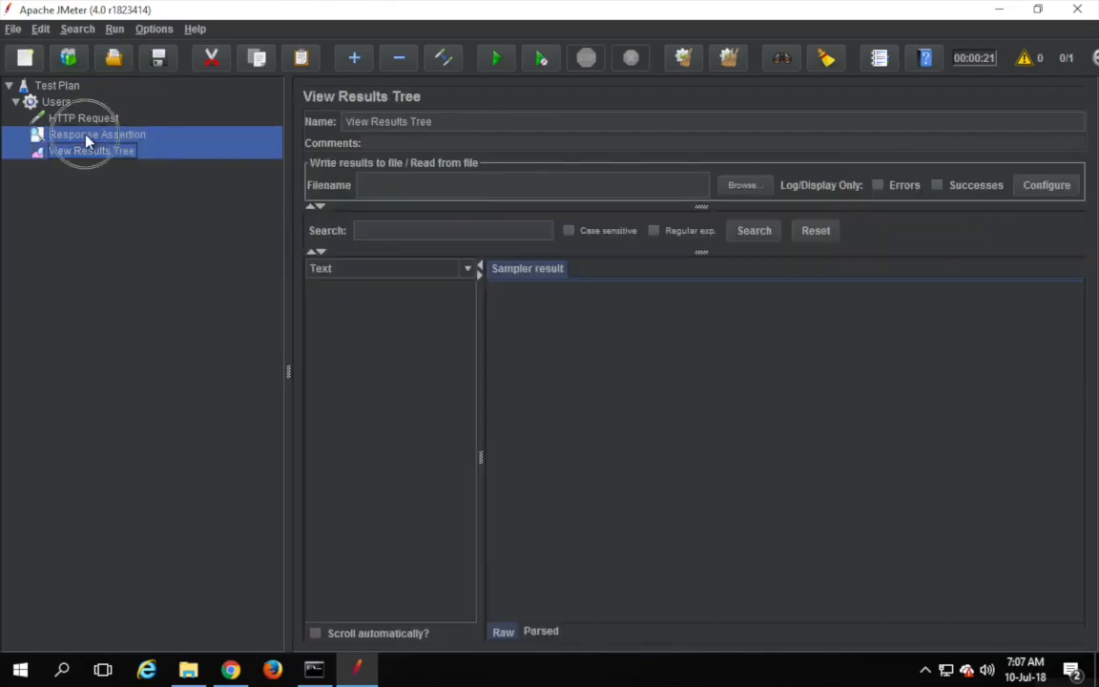
click(87, 140)
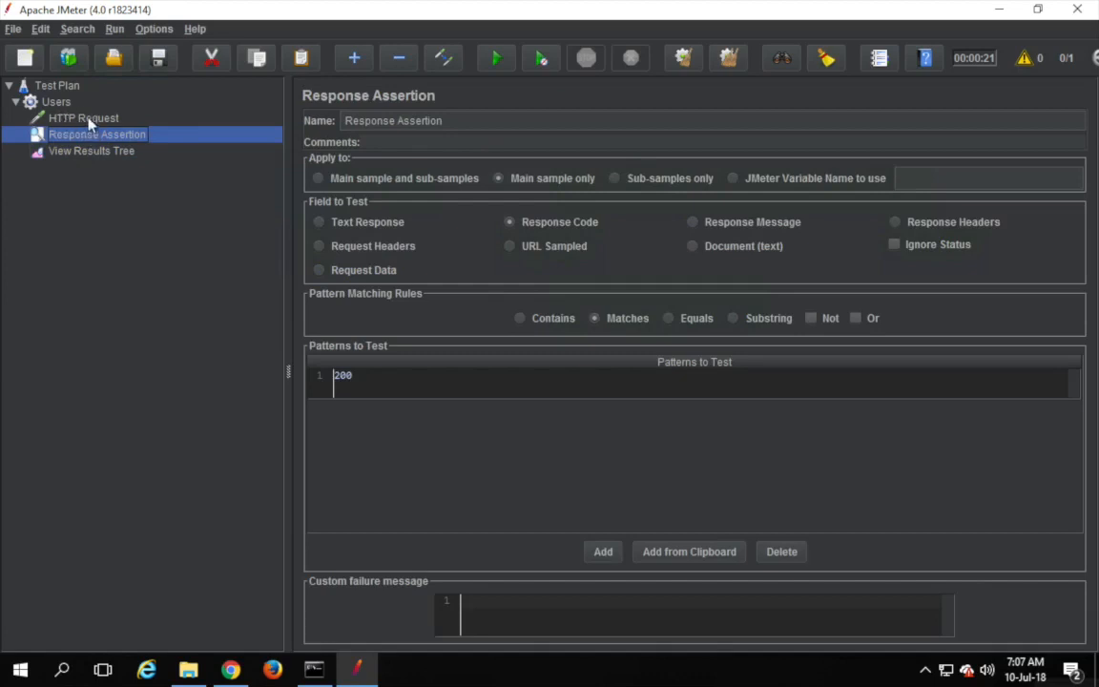
click(56, 106)
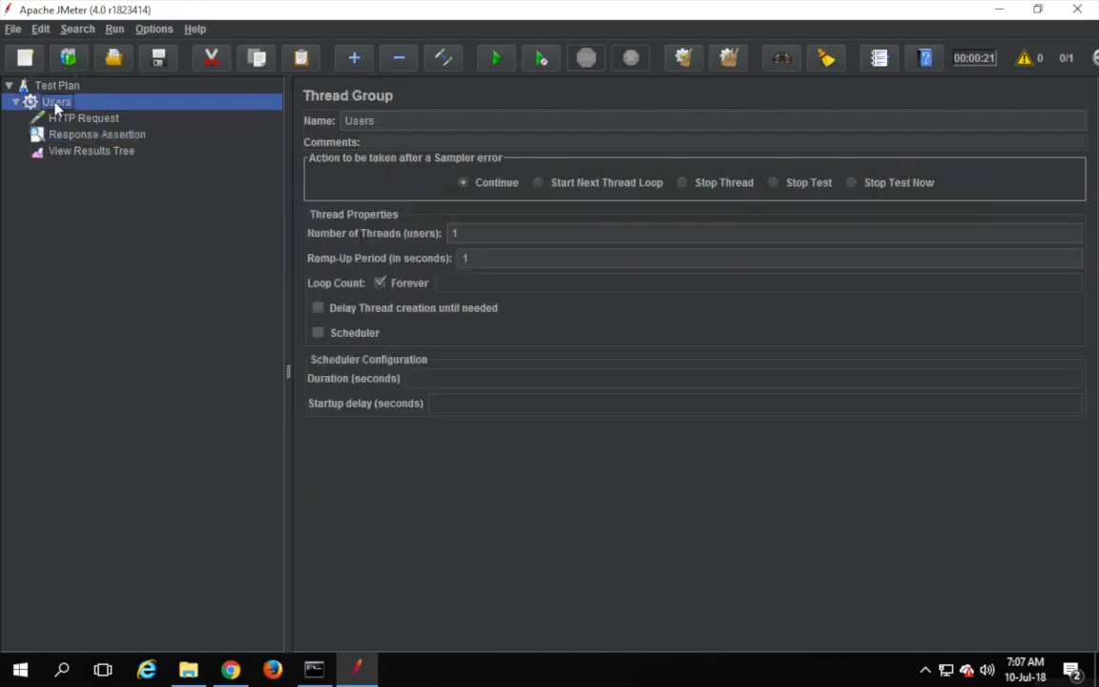
click(69, 139)
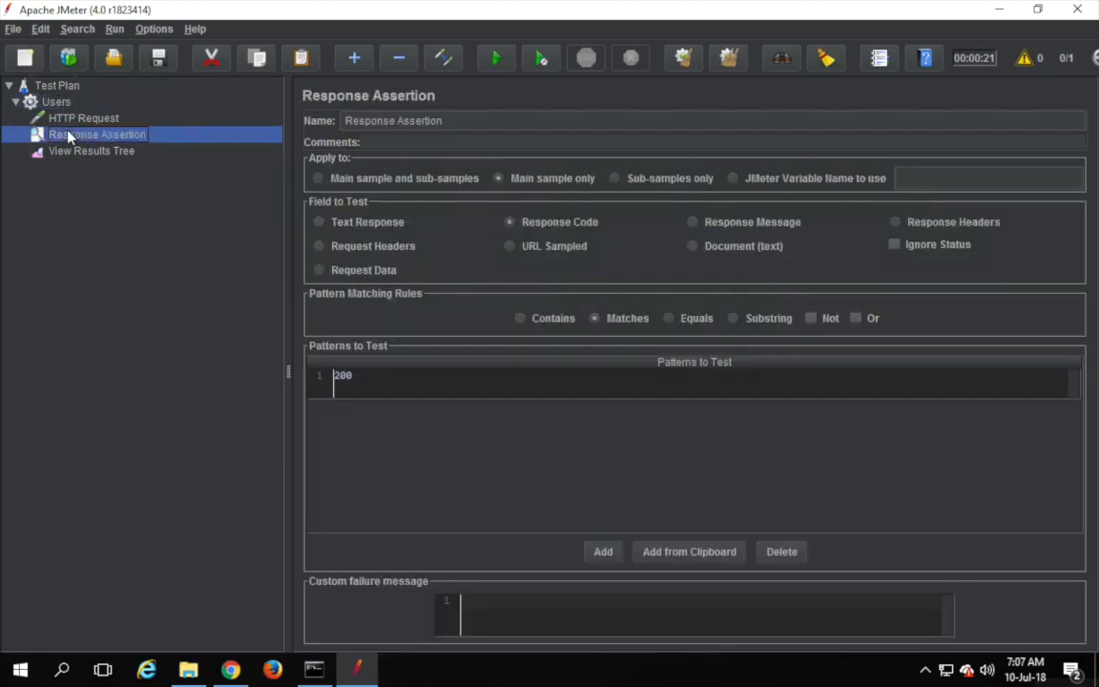
click(79, 153)
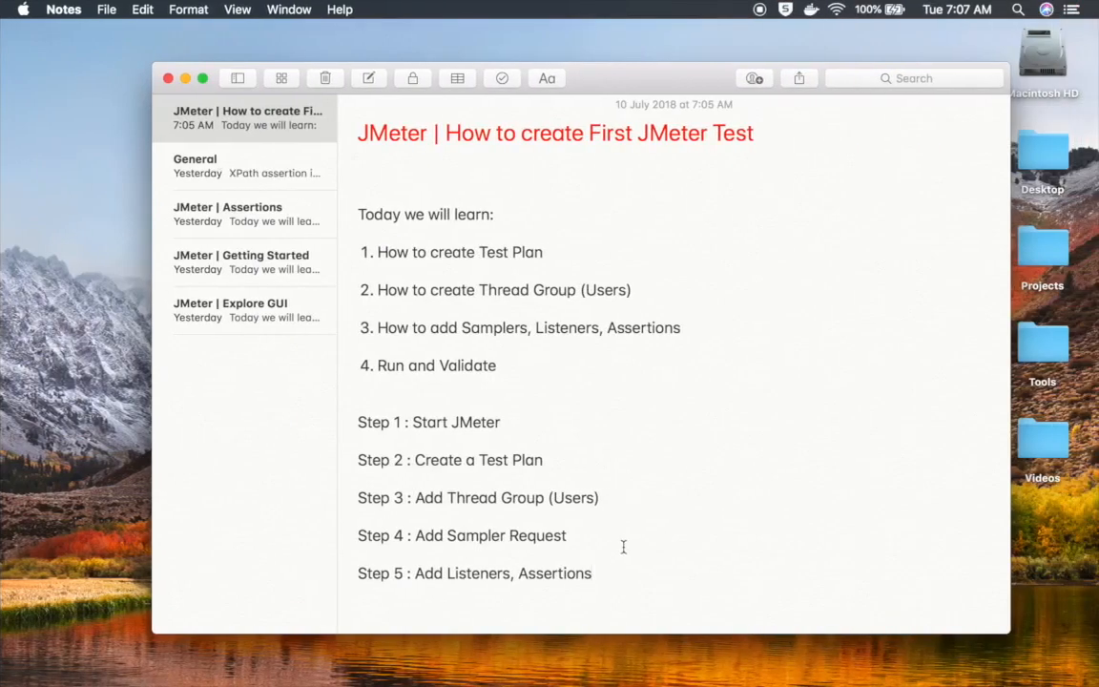
Step: Switch to Notes and add the line "Step 6 : Run and validate" below Step 5
key(Return)
text(Step 6 : Run)
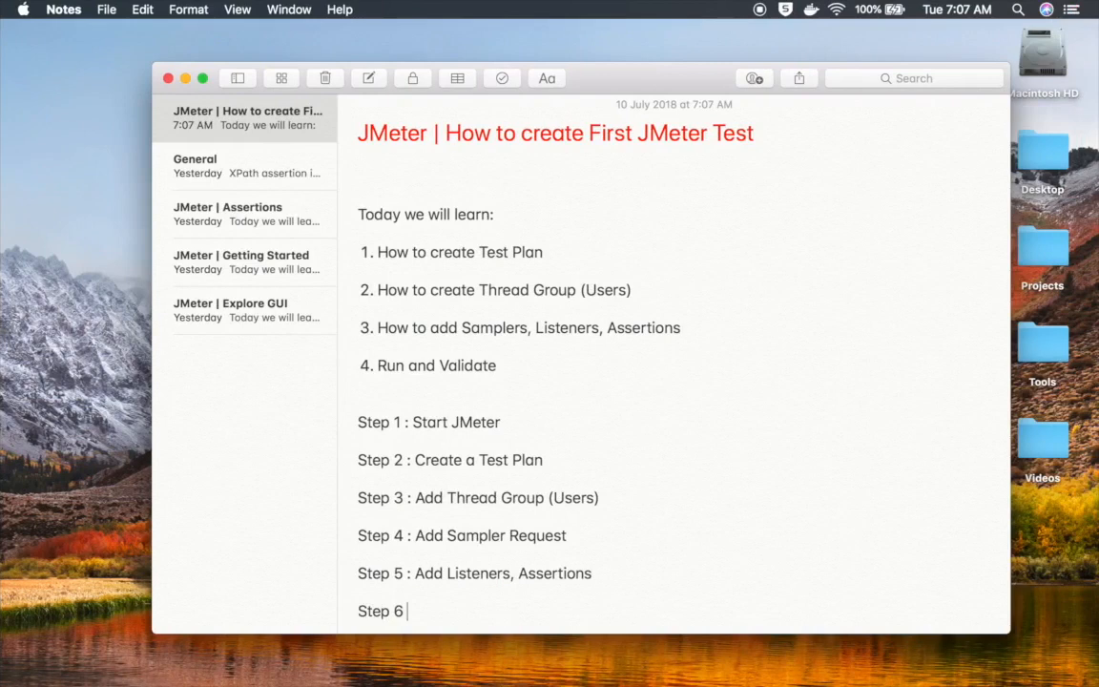
text( and validate)
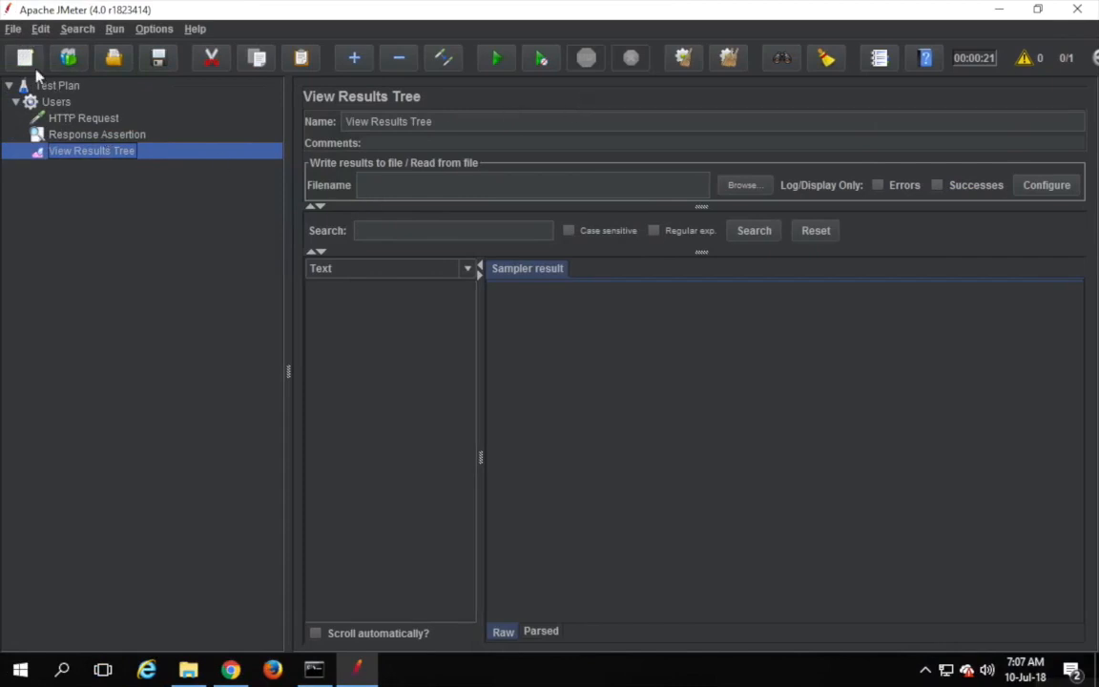
click(14, 30)
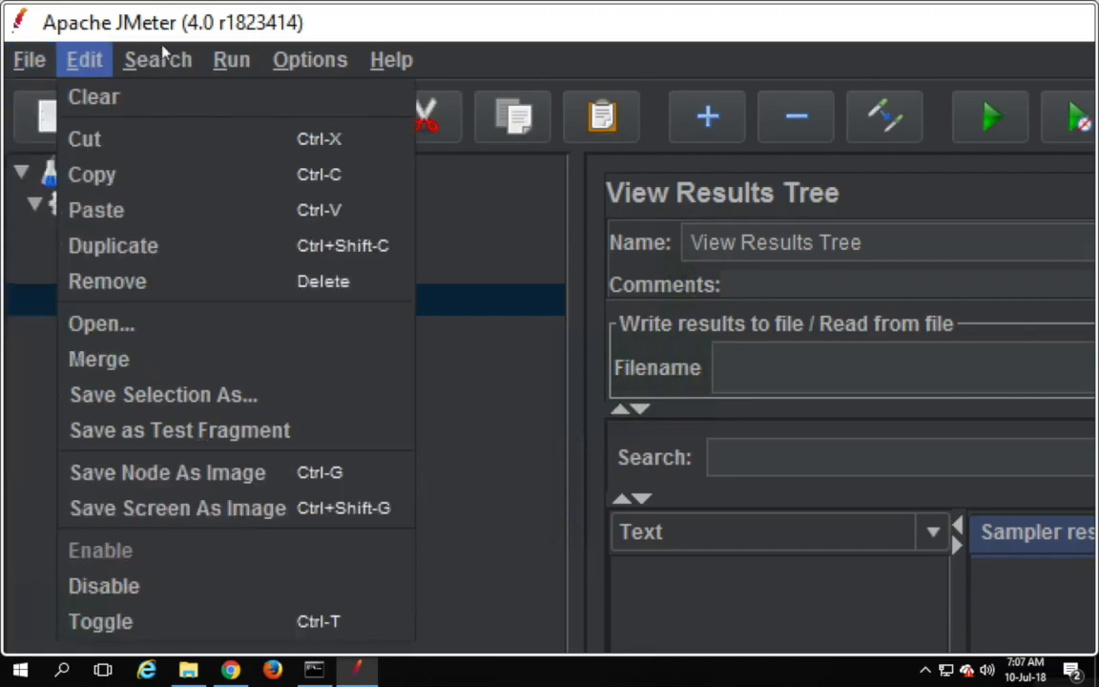
mouse_move(234, 63)
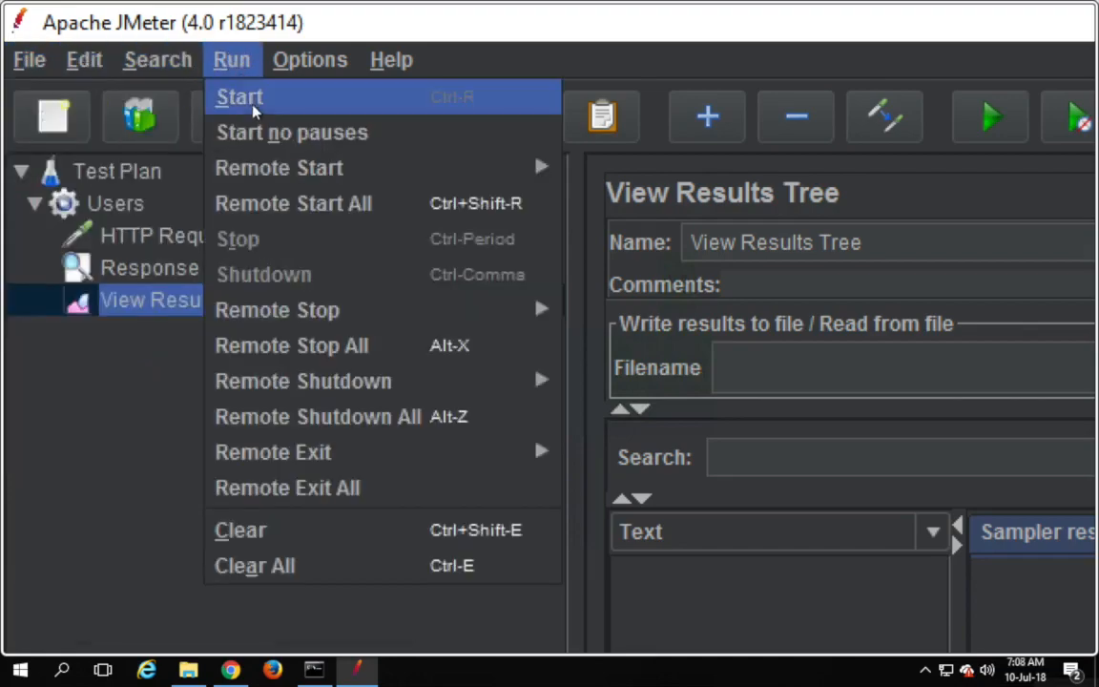
click(122, 335)
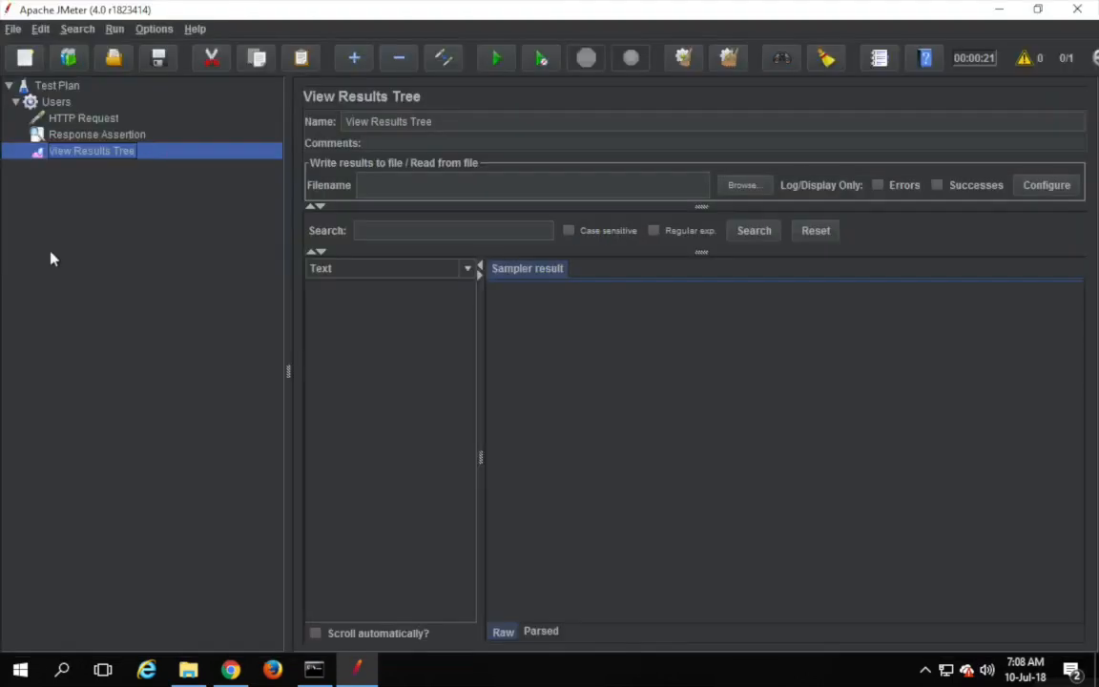
click(52, 102)
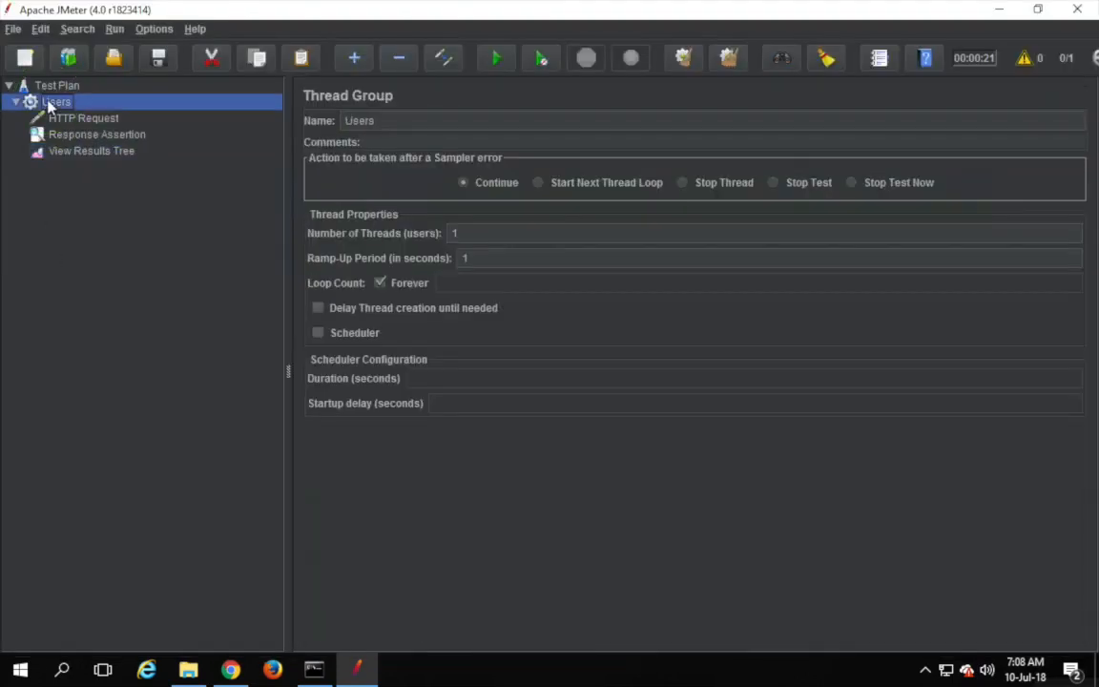
right_click(47, 103)
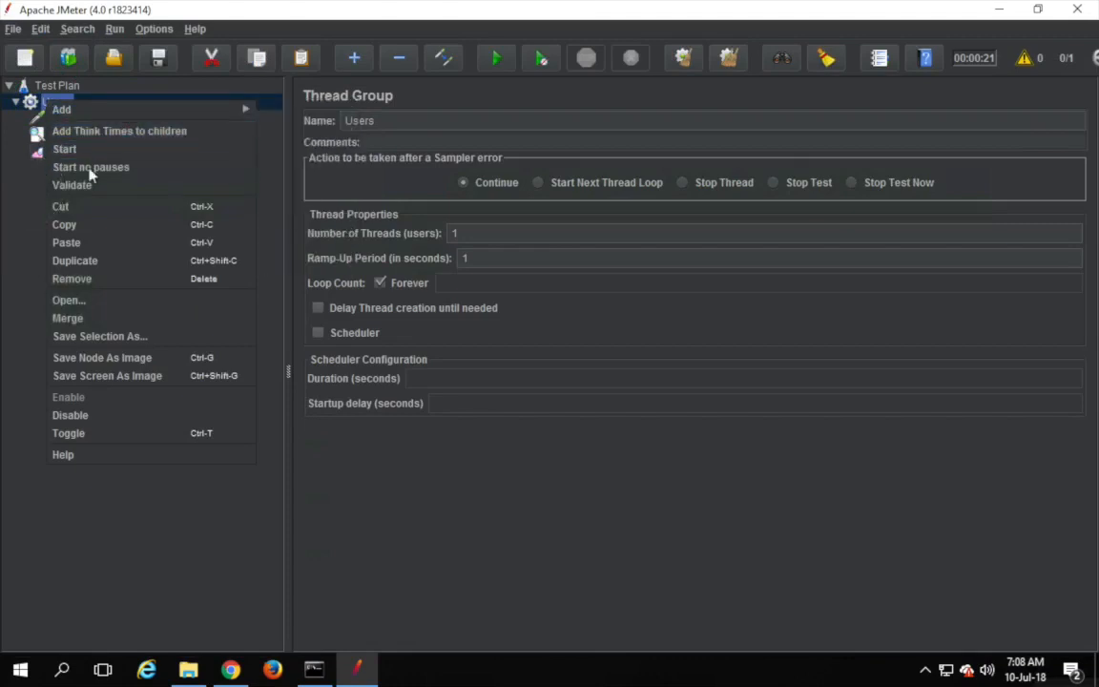
Step: In JMeter, run the test with View Results Tree open, declining to save the plan first, and shut the run down after several samples
click(495, 61)
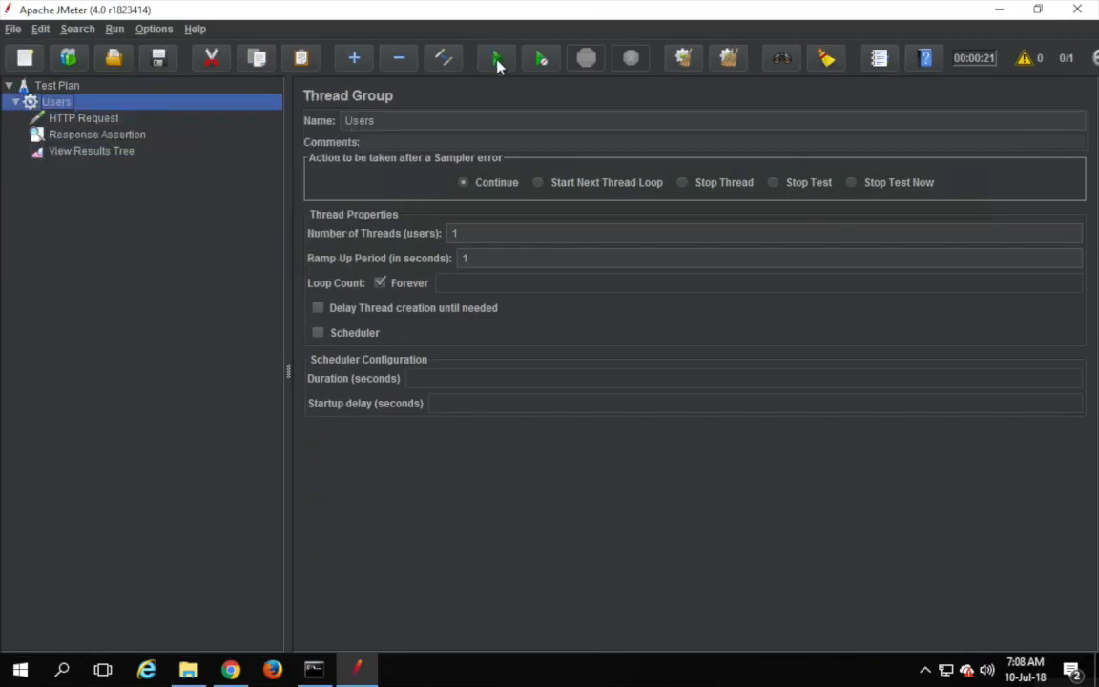
click(80, 156)
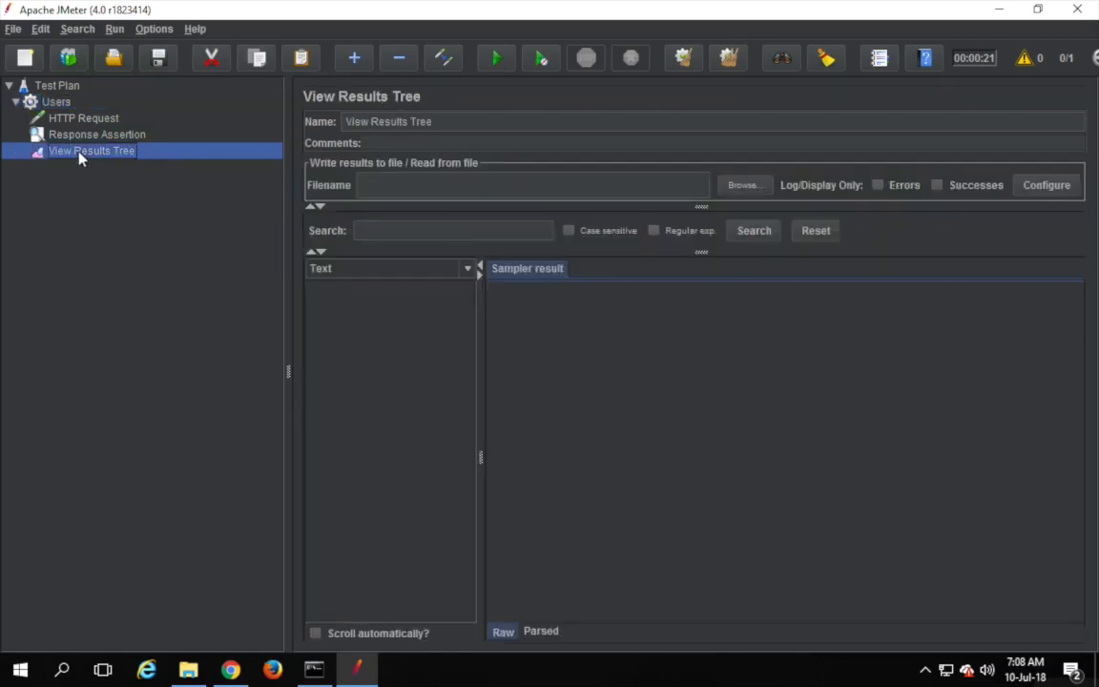
click(495, 61)
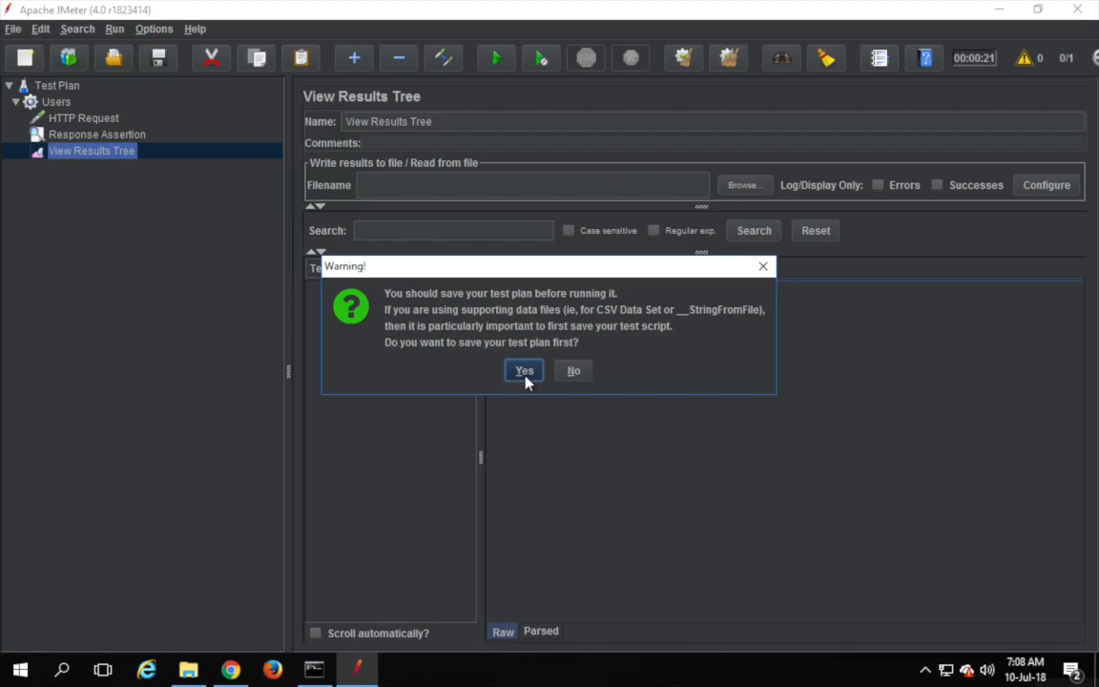
click(583, 368)
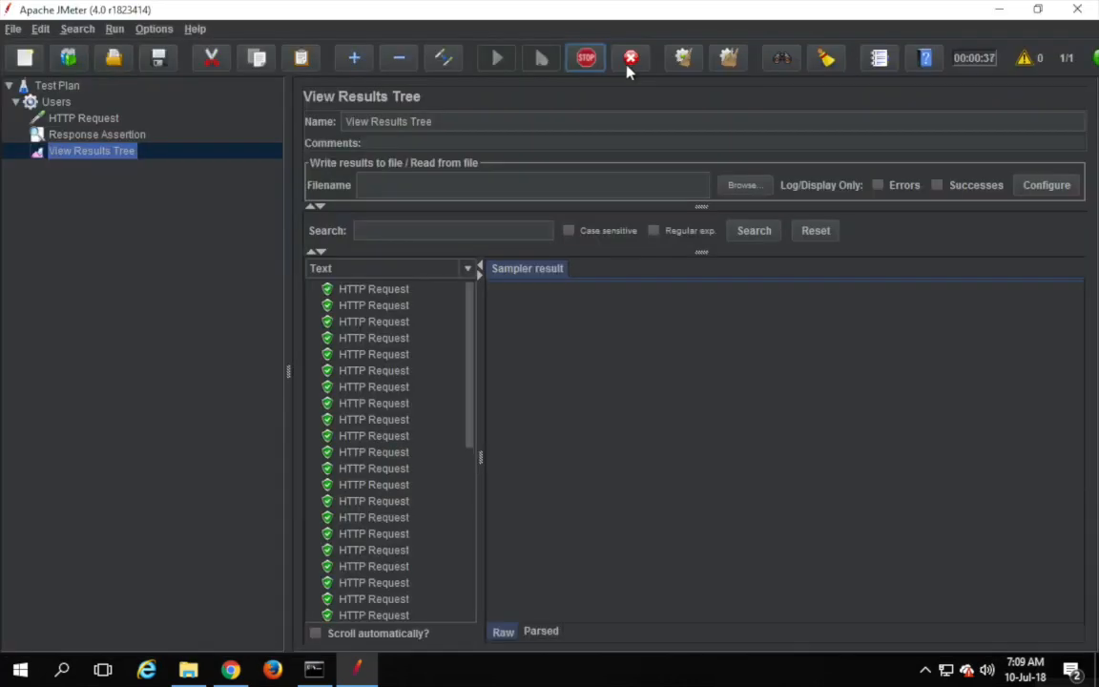
click(629, 63)
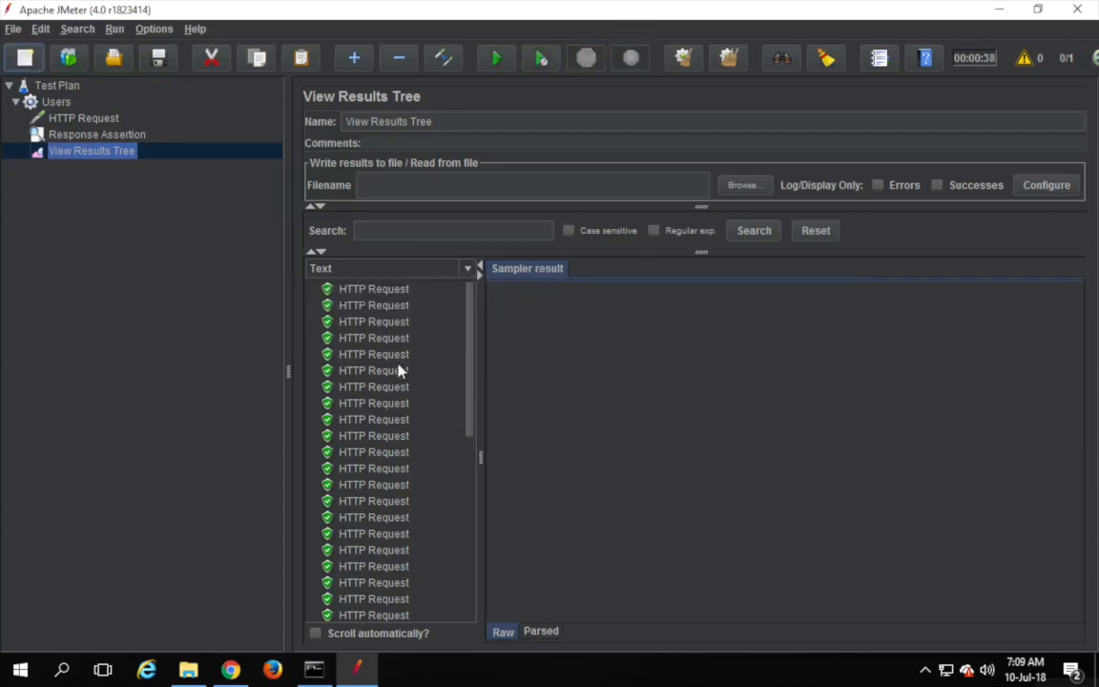
Step: Look through the list of HTTP Request samples and examine the first one's sampler result and request details
scroll(400, 370, down, 8)
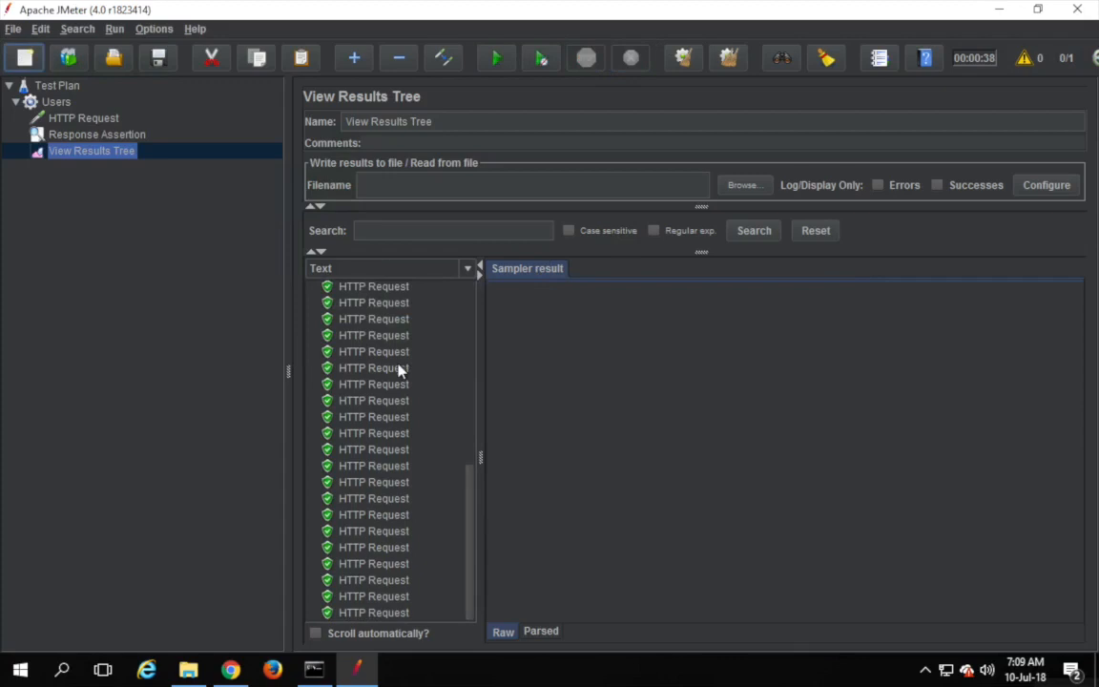
scroll(400, 371, up, 8)
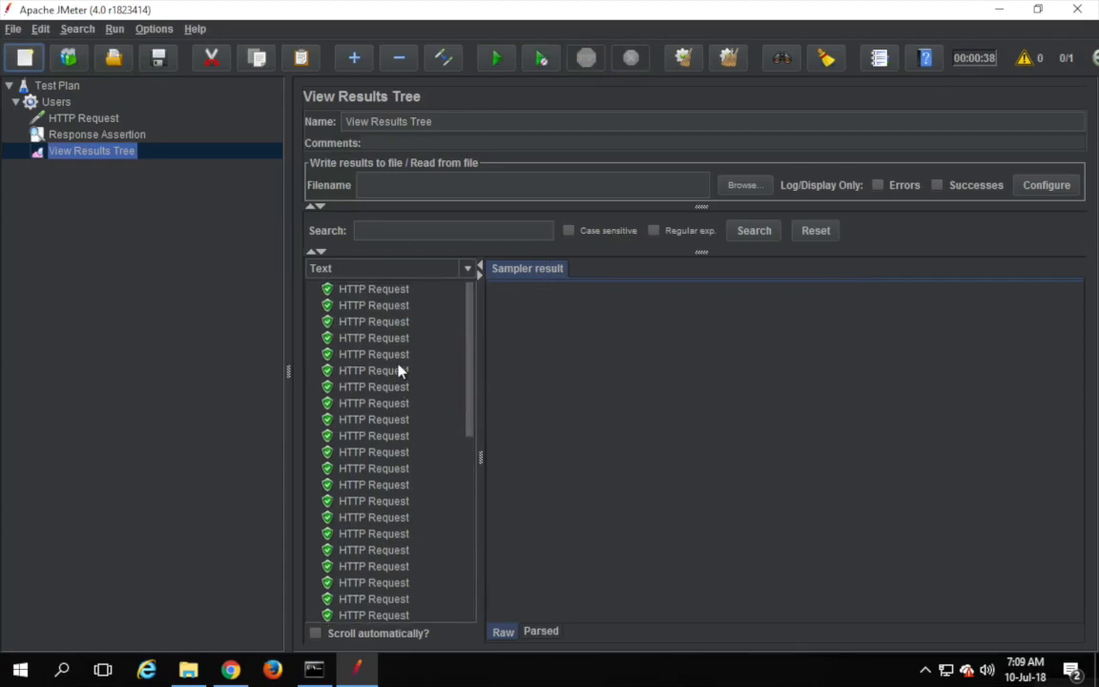
click(374, 290)
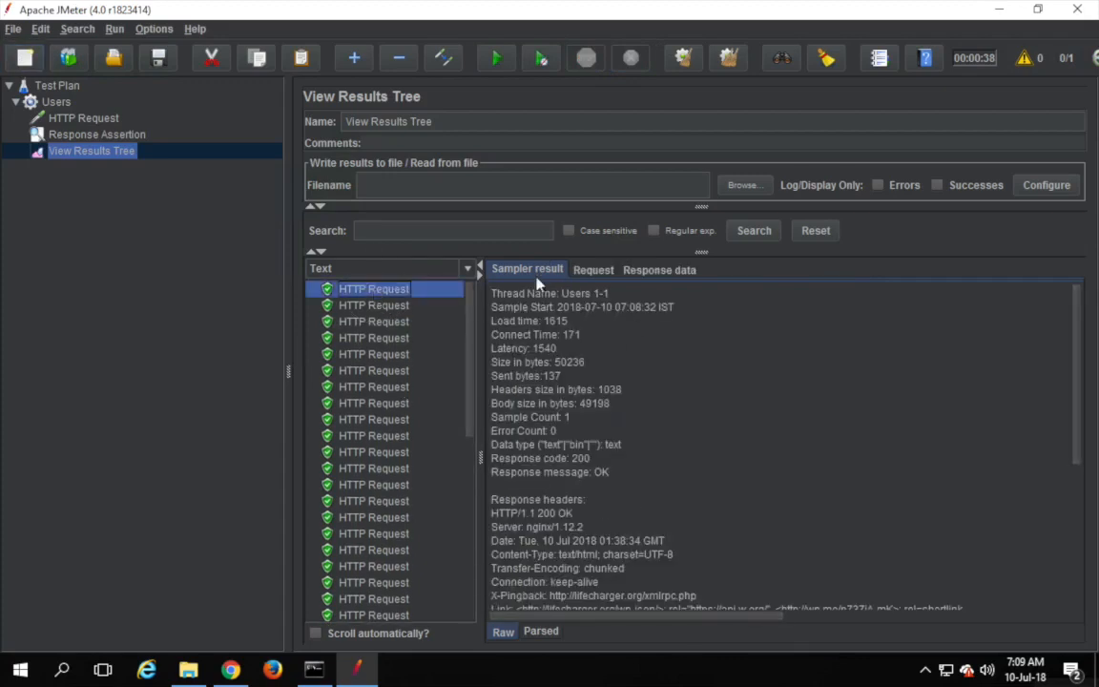
click(591, 270)
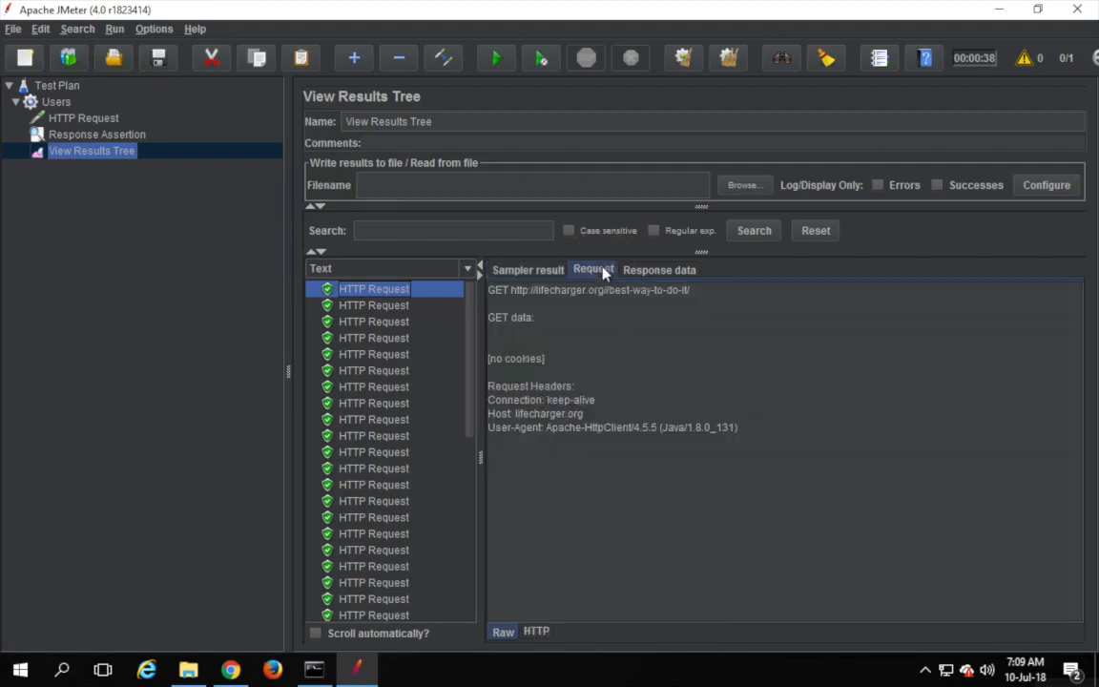
Step: Examine the response data of the first HTTP Request sample
click(672, 270)
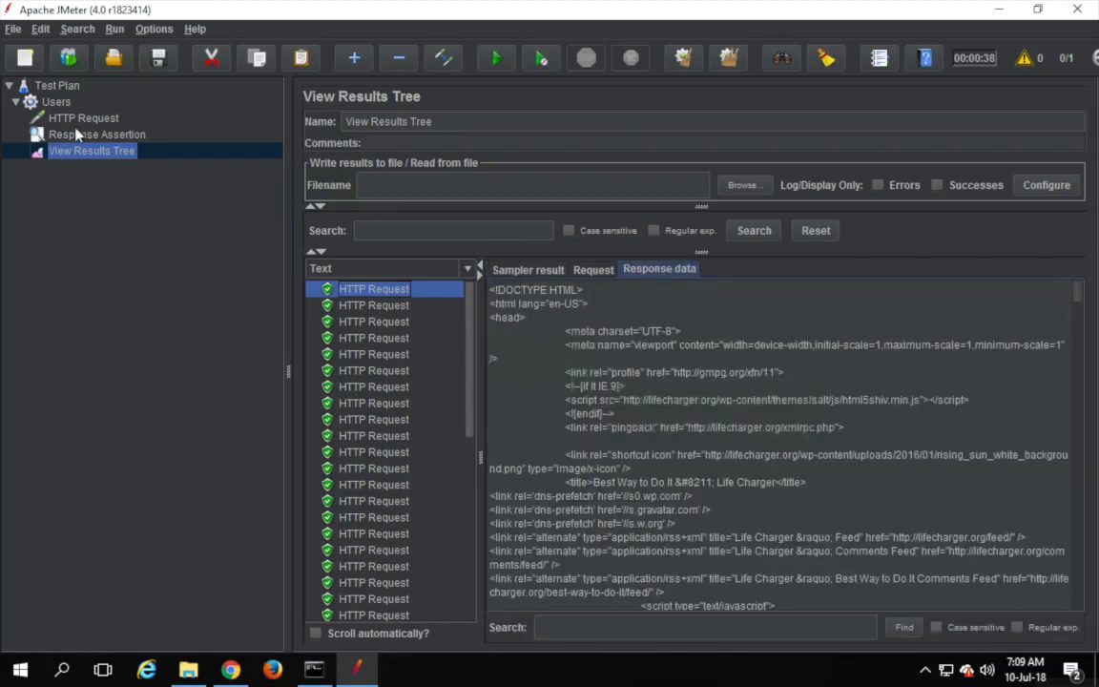
Step: Turn off the Forever loop count for the Users thread group and reopen View Results Tree
click(59, 103)
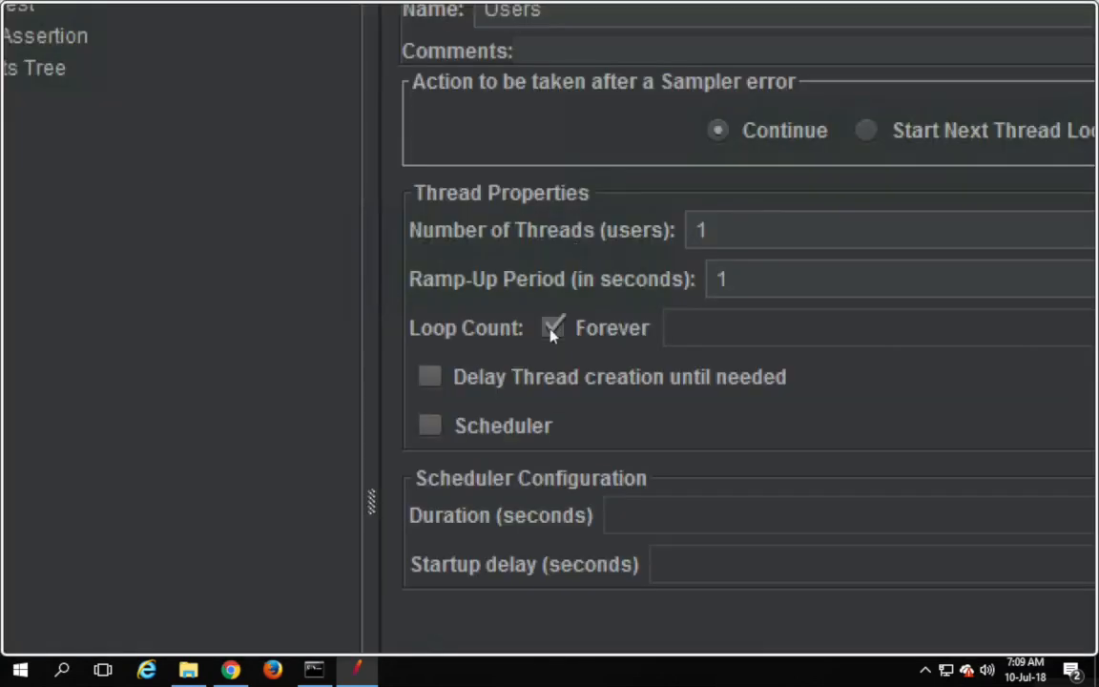
click(552, 328)
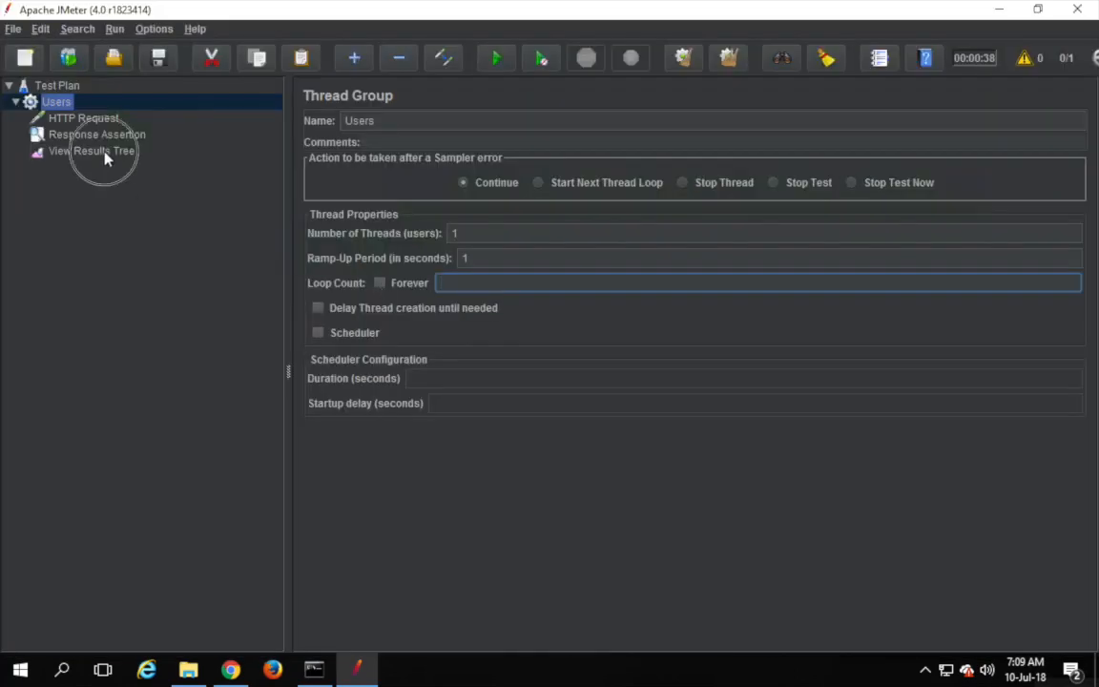
click(91, 151)
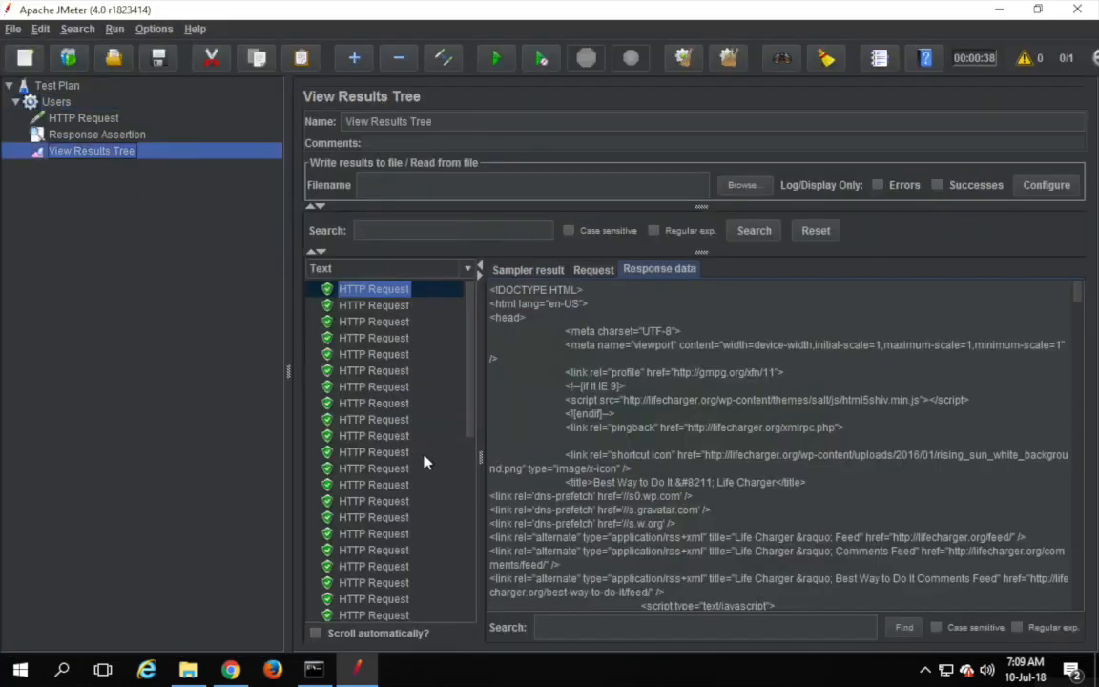
Step: Switch to Notes and review the JMeter test steps from Step 2 to Step 6 and the list of topics above them
key(ctrl+Right)
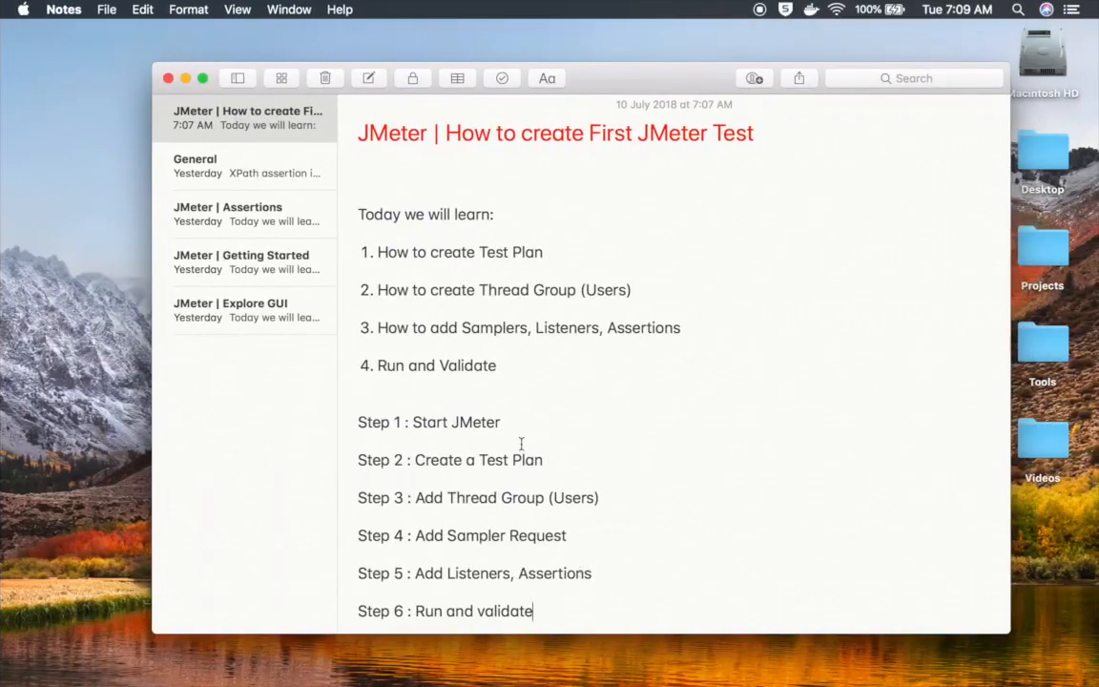
scroll(520, 444, down, 2)
drag(538, 566, 362, 414)
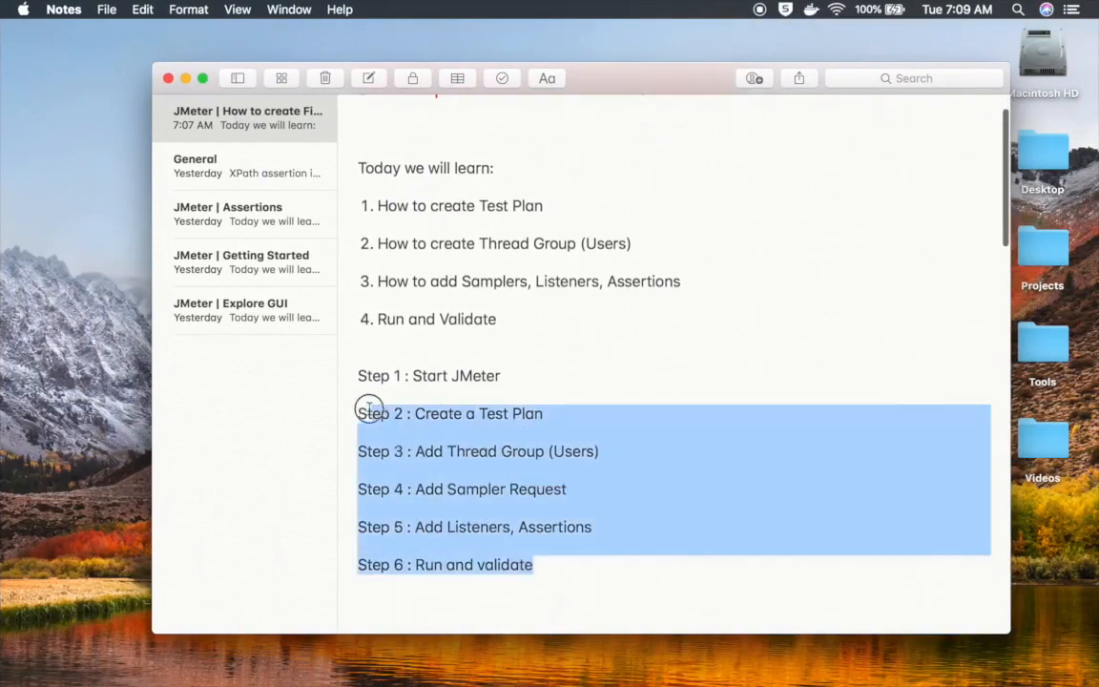
scroll(362, 398, up, 2)
click(601, 191)
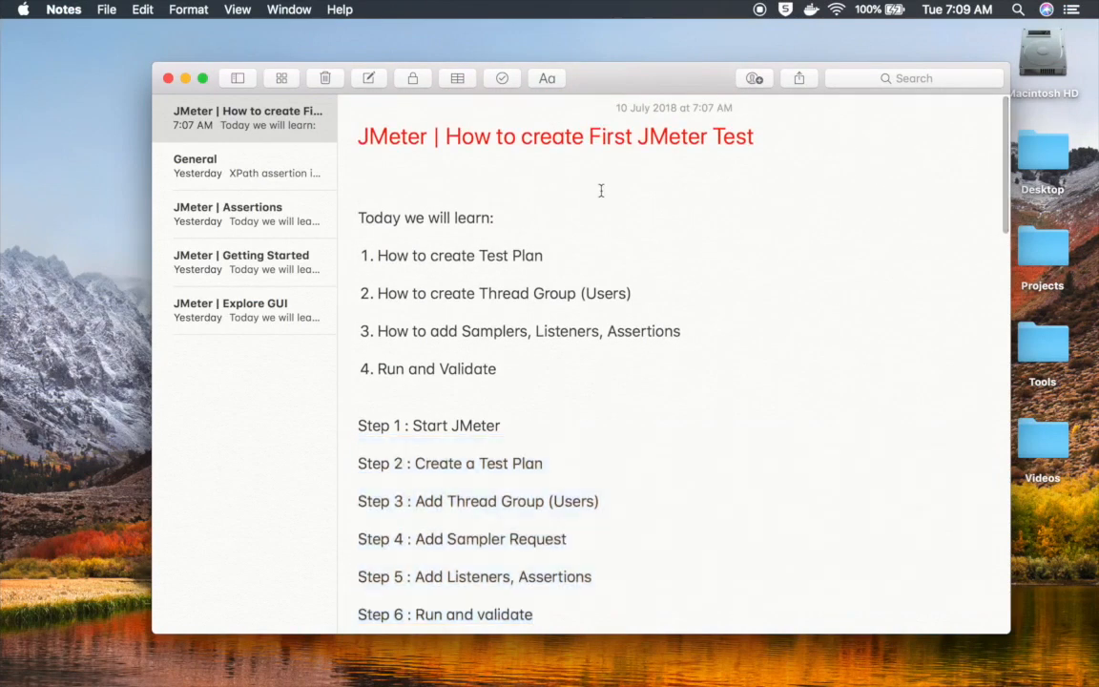